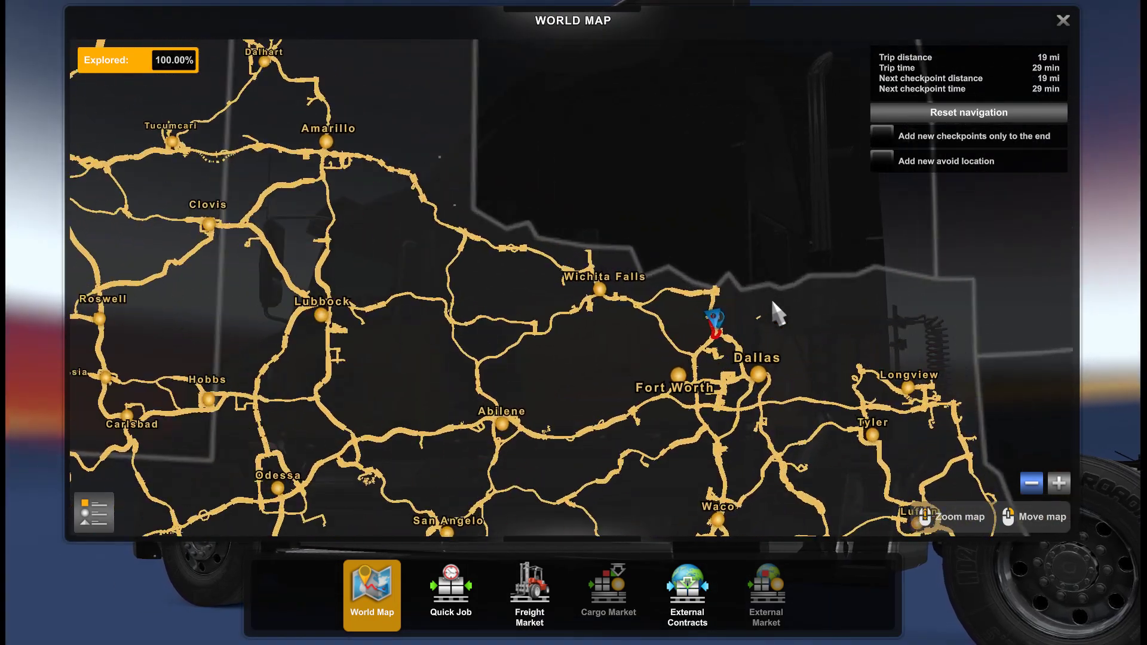
- Examine the explored road network on the world map around Dallas, across Texas and through the western states
scroll(777, 314, "up", 5)
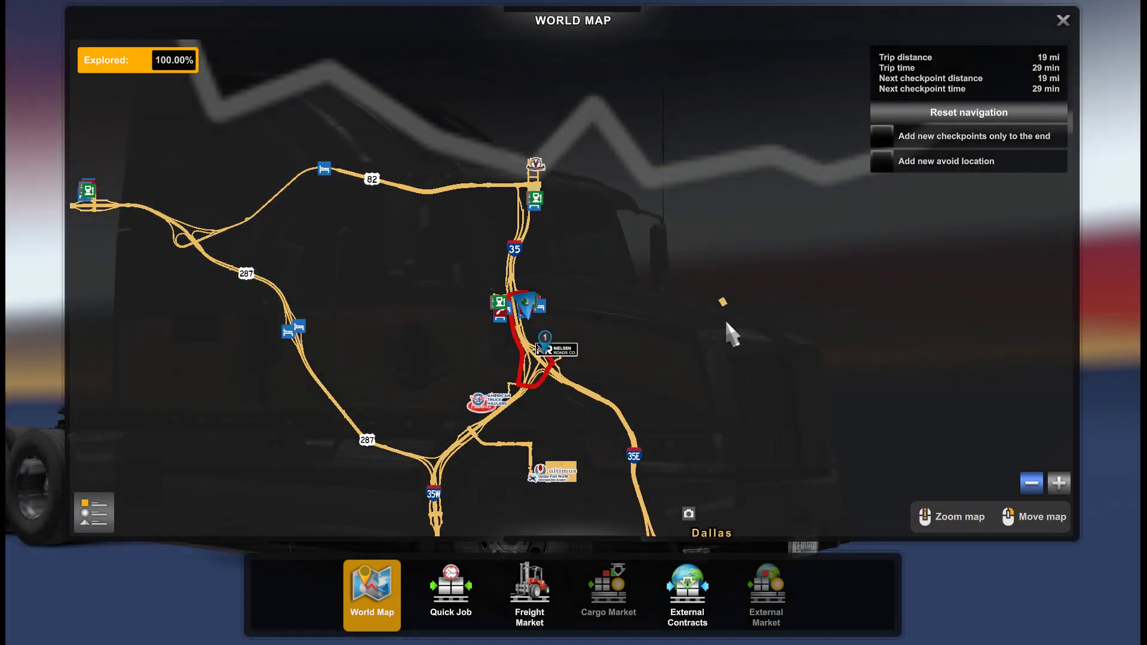
scroll(704, 332, "down", 5)
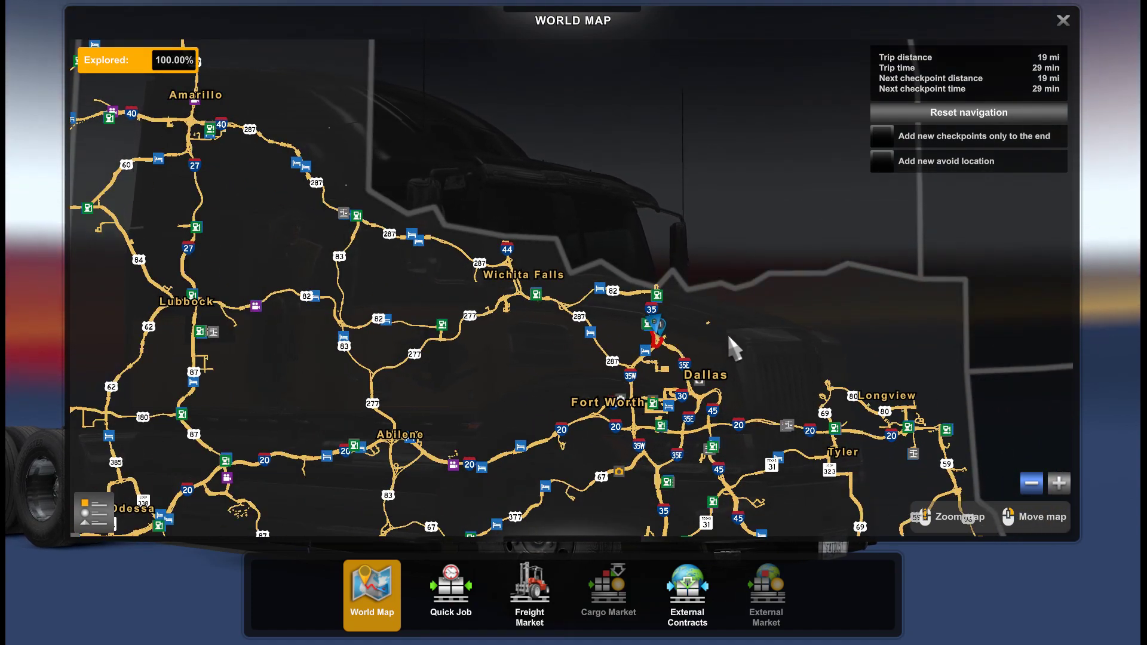
scroll(728, 336, "down", 4)
left_click_drag(625, 287, 574, 290)
left_click_drag(819, 403, 544, 281)
left_click_drag(723, 381, 615, 246)
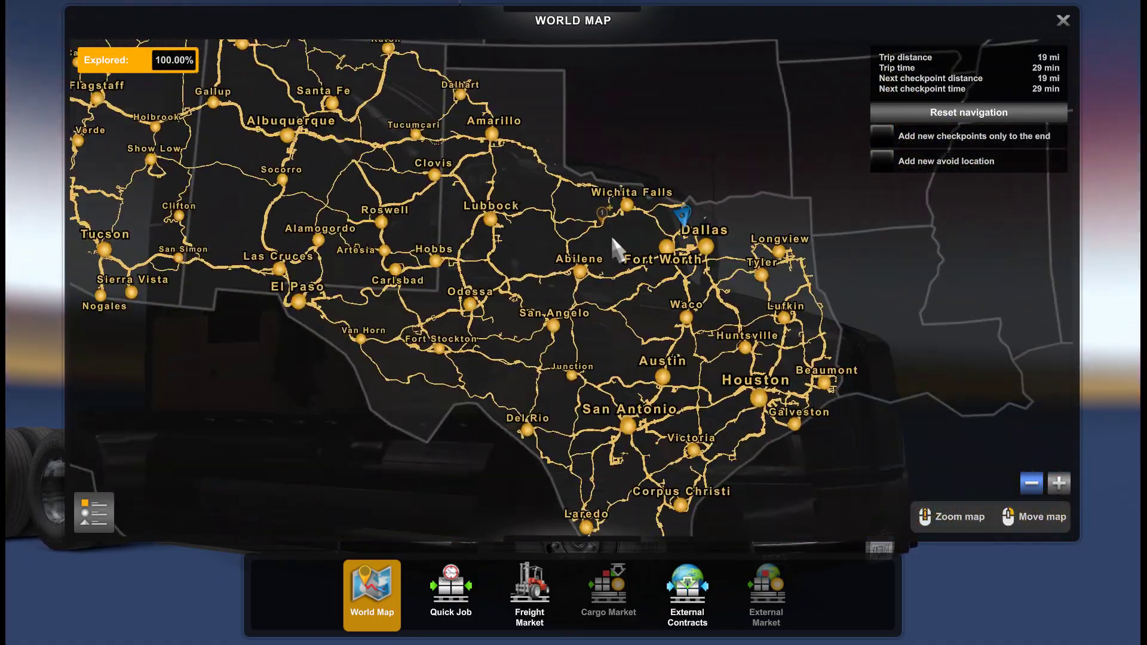
left_click_drag(663, 404, 933, 281)
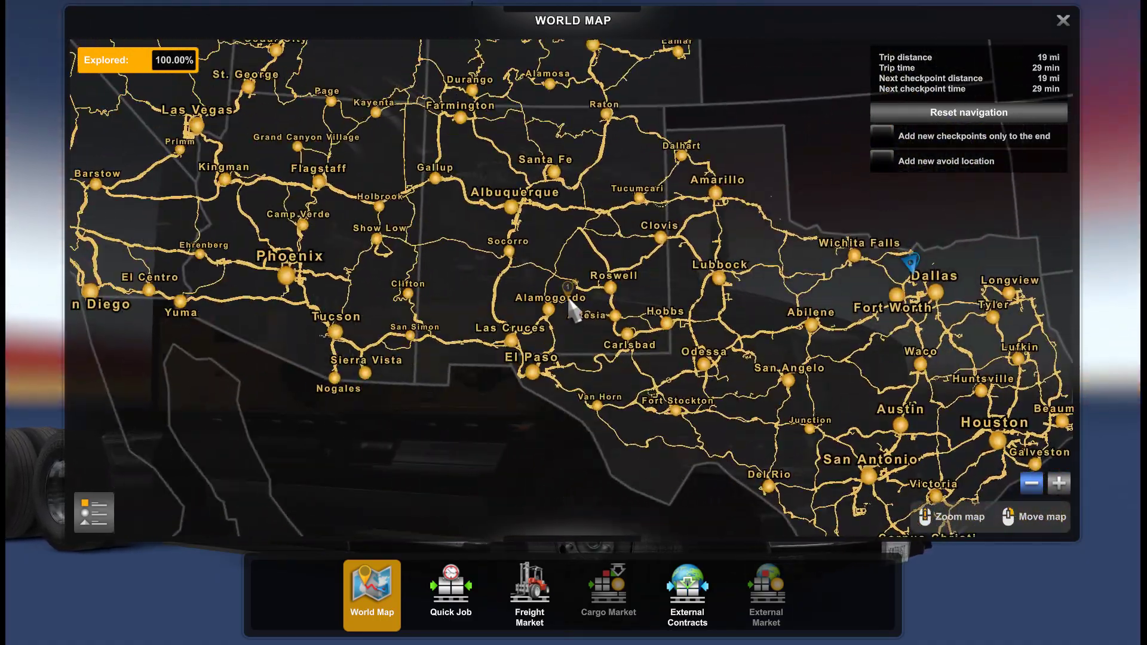
left_click_drag(472, 216, 711, 337)
left_click_drag(589, 242, 741, 412)
left_click_drag(651, 251, 602, 440)
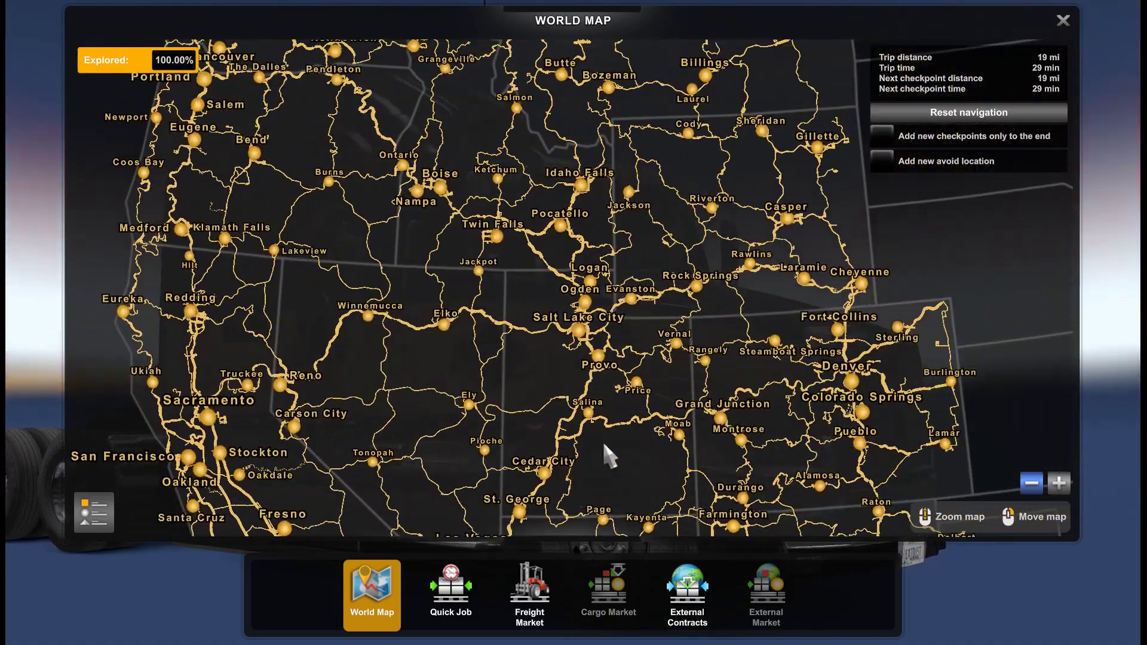
- Examine the eastern edge of the road network from Colorado down past Amarillo and Wichita Falls to Dallas
left_click_drag(573, 340, 564, 431)
mouse_move(664, 415)
left_mouse_down()
mouse_move(525, 396)
mouse_move(594, 451)
mouse_move(584, 435)
left_mouse_up()
left_click_drag(602, 347, 545, 249)
left_click_drag(648, 478, 648, 389)
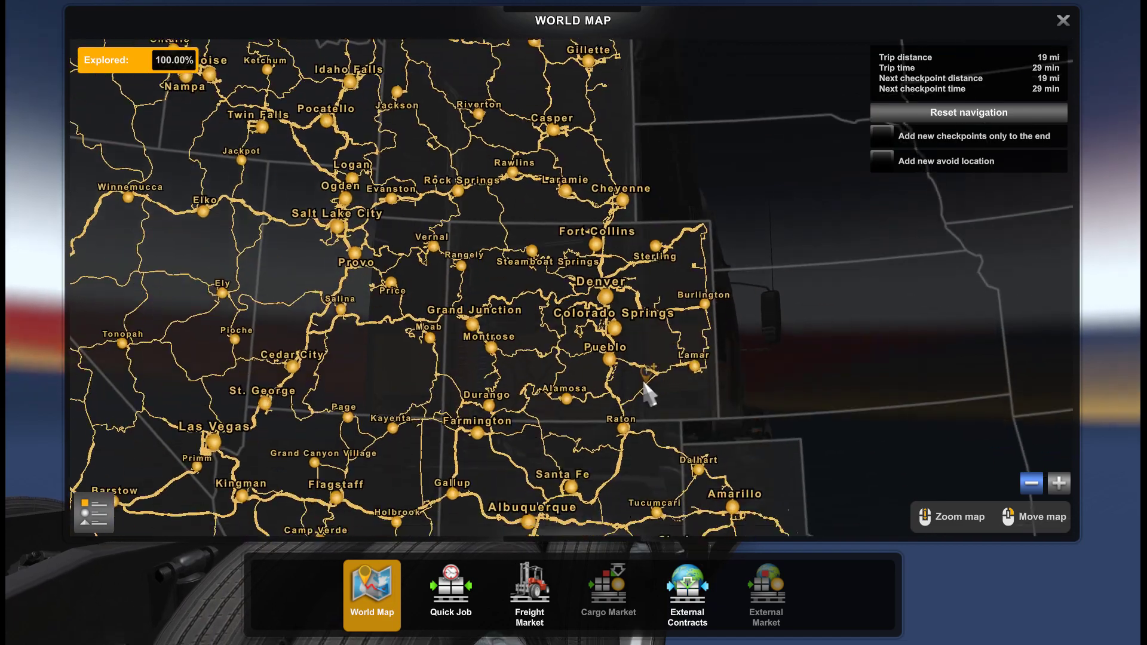
left_click_drag(669, 537, 769, 404)
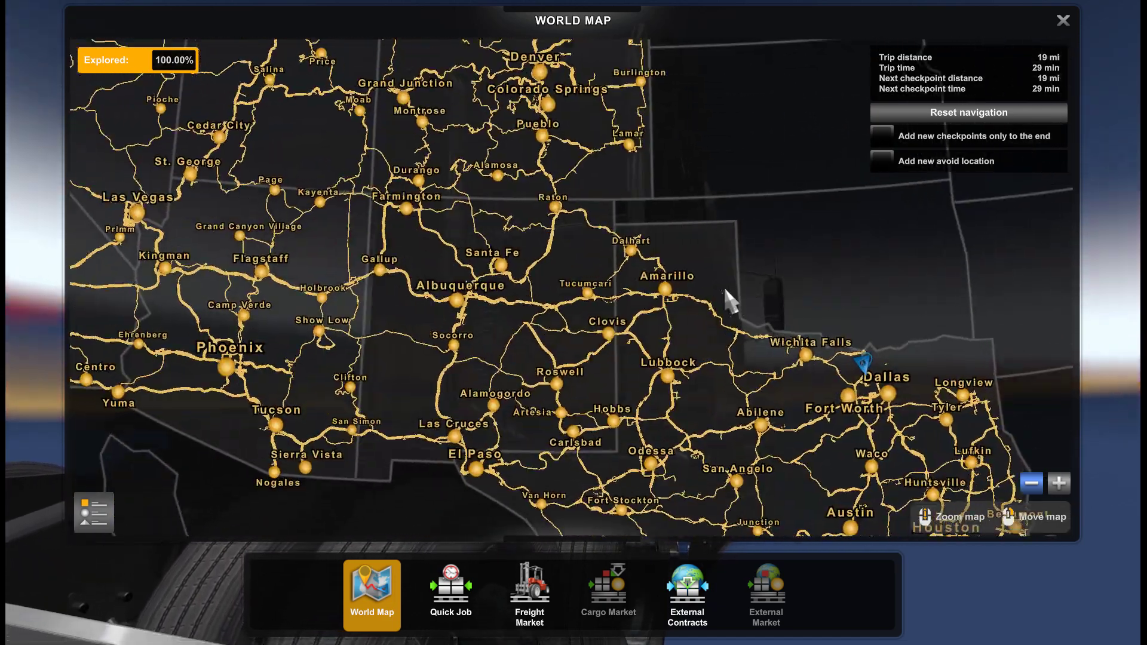
scroll(747, 368, "up", 6)
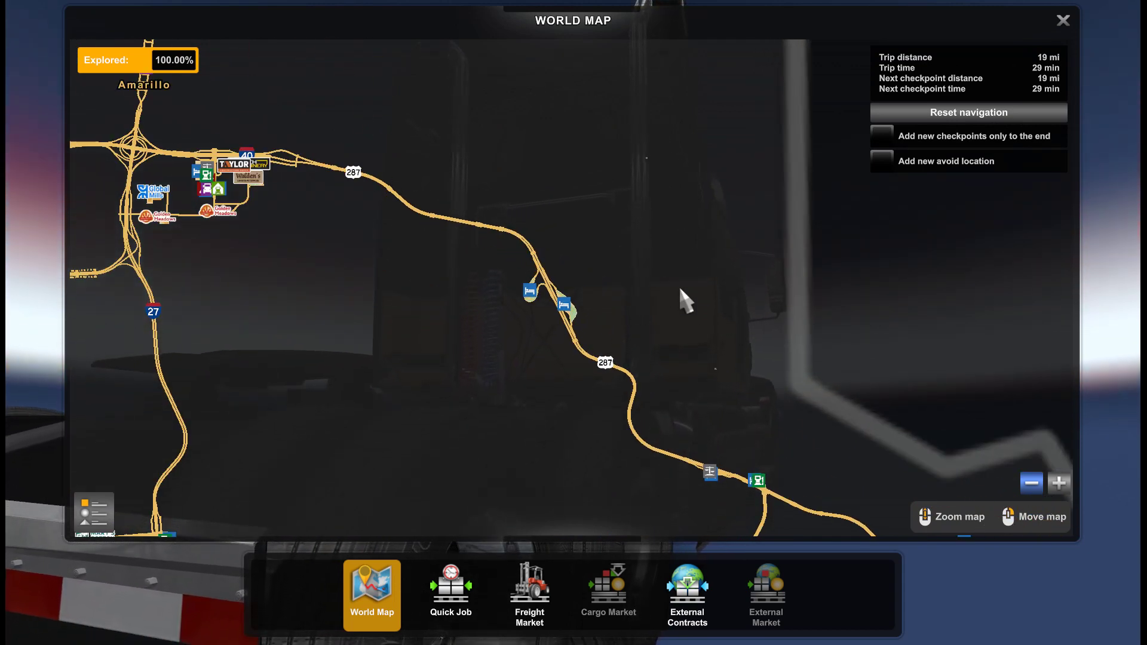
scroll(704, 372, "down", 5)
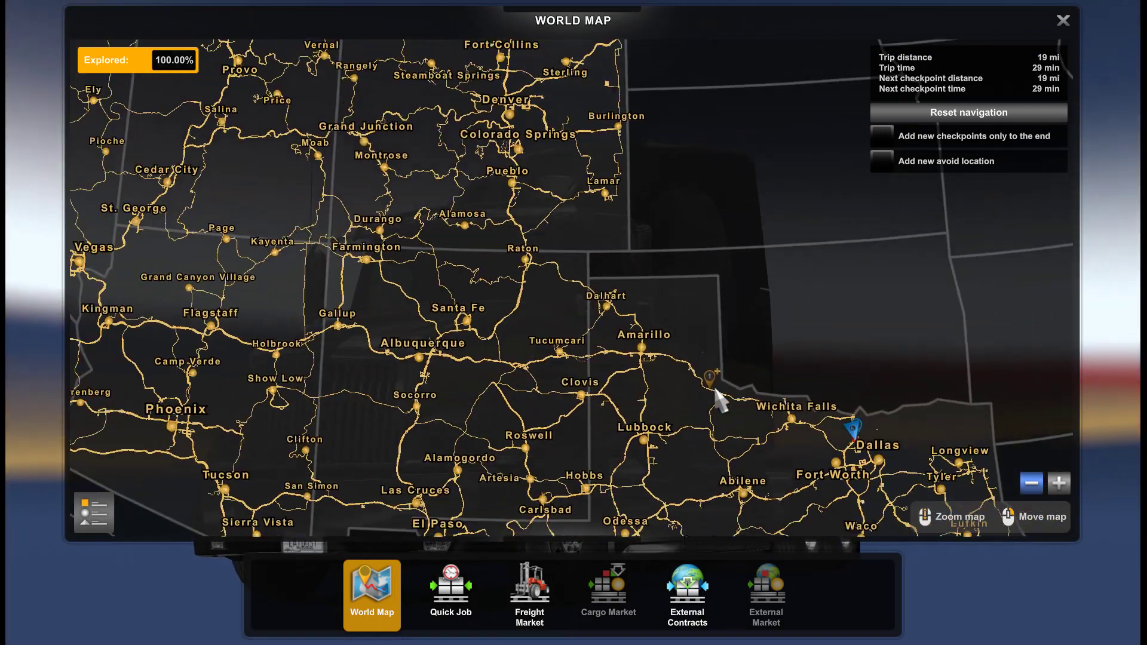
scroll(715, 388, "down", 1)
left_click_drag(774, 394, 726, 391)
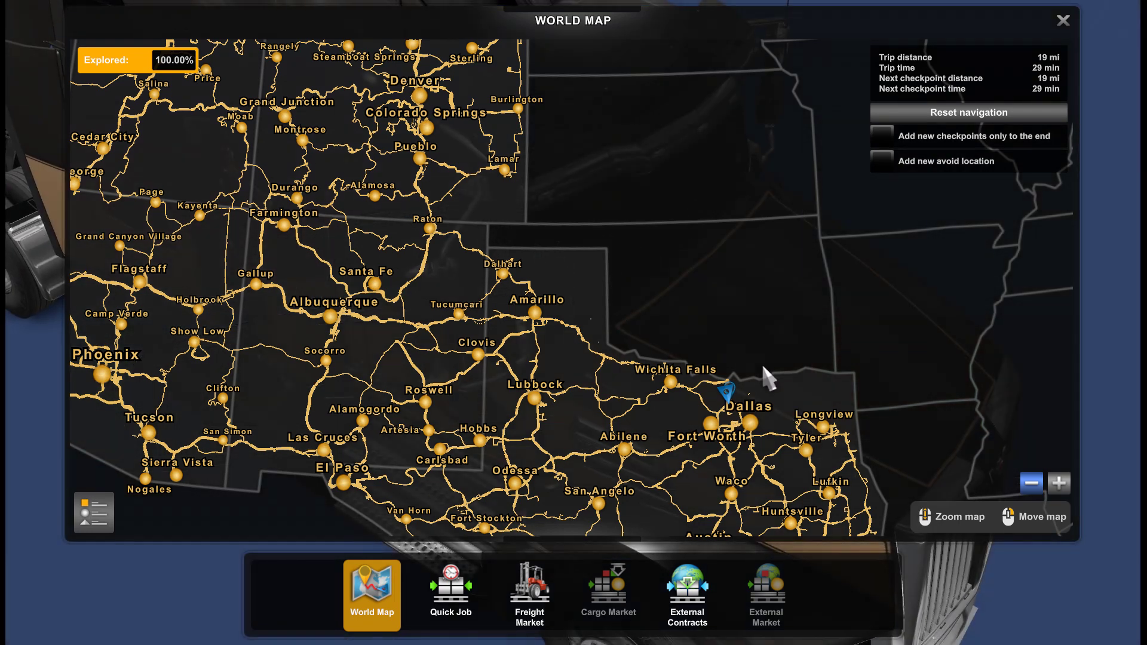
left_click_drag(761, 318, 672, 383)
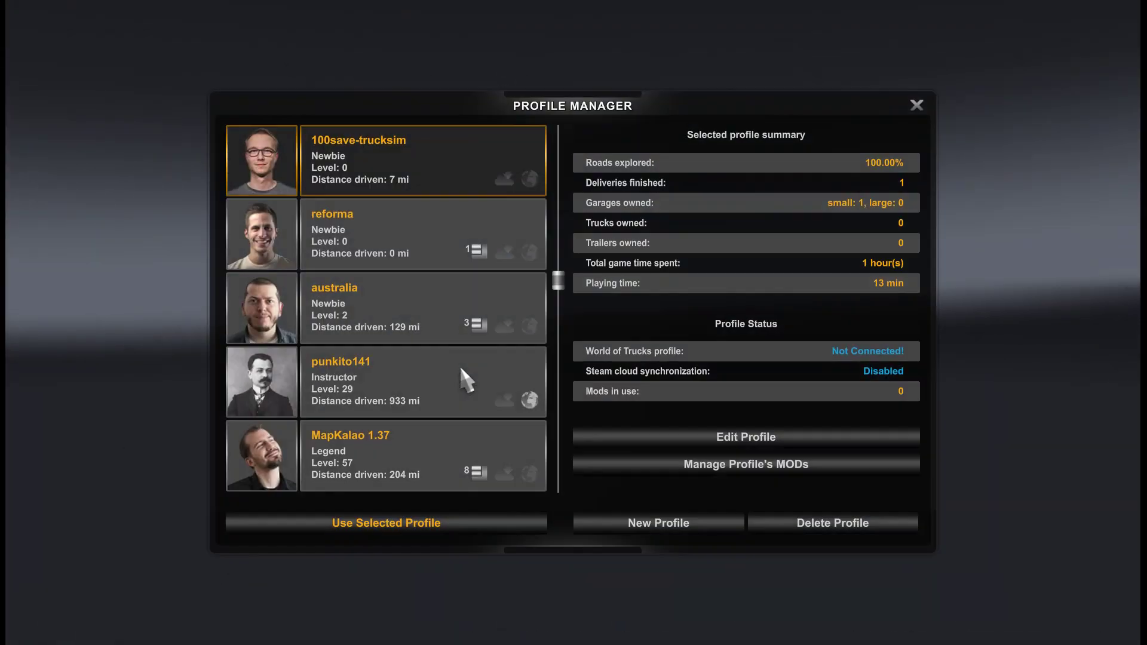
- Create a new profile named trucksim-jan23 with the company name trucksim and Steam Cloud disabled
left_click(650, 526)
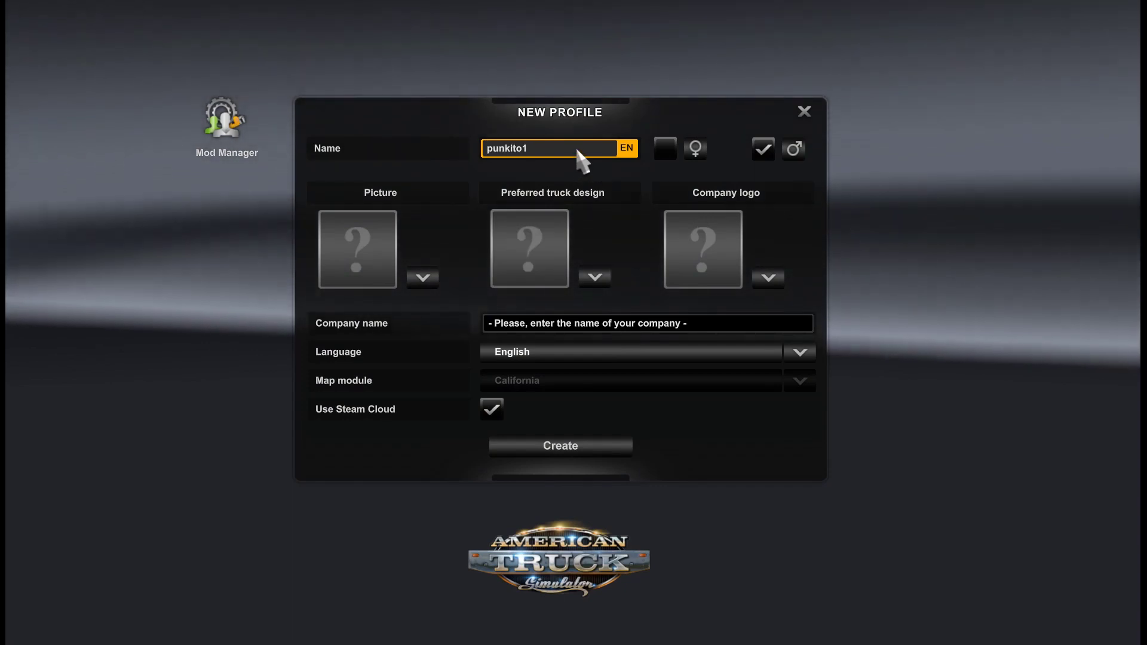
type("trucksim-jan23")
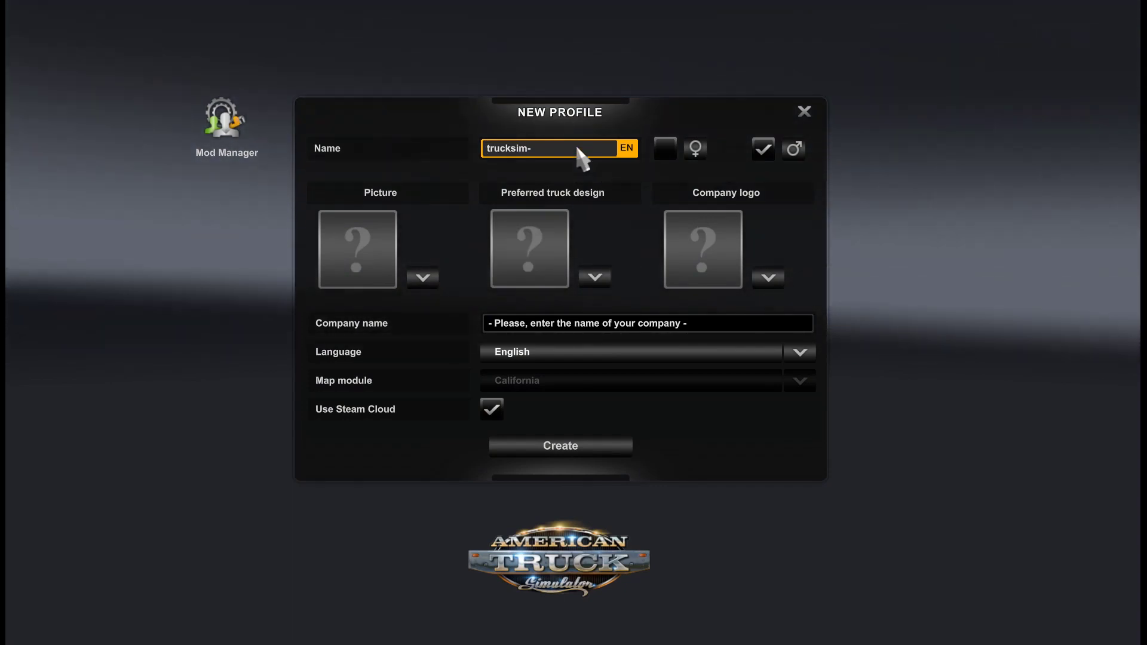
left_click(422, 277)
left_click(665, 327)
type("trucksim")
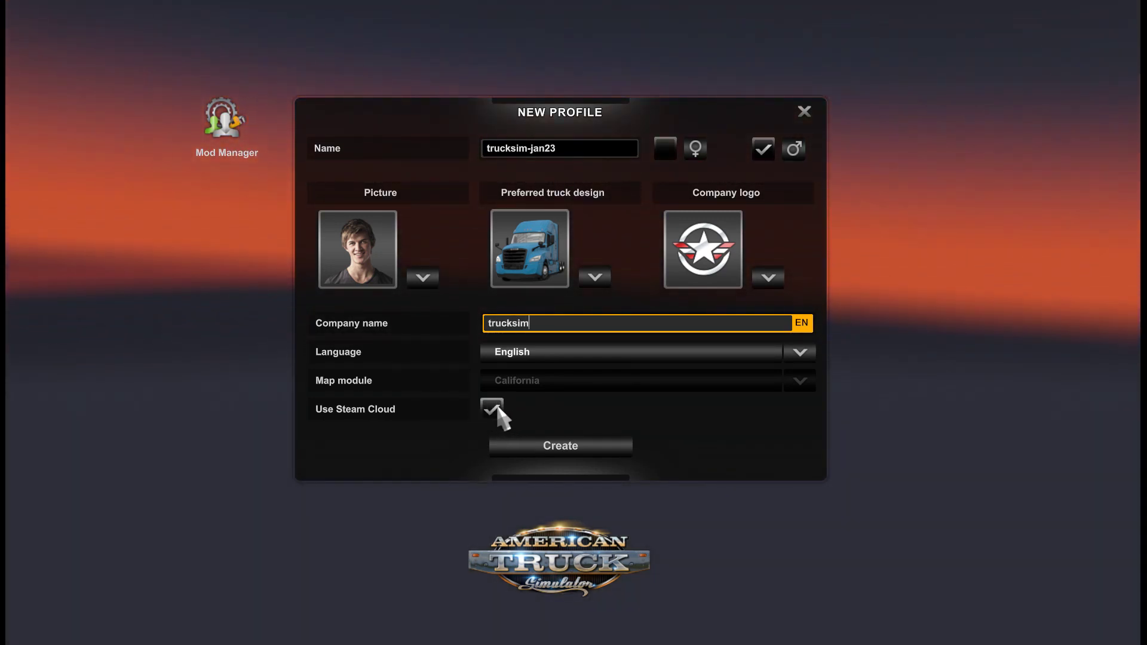
left_click(497, 409)
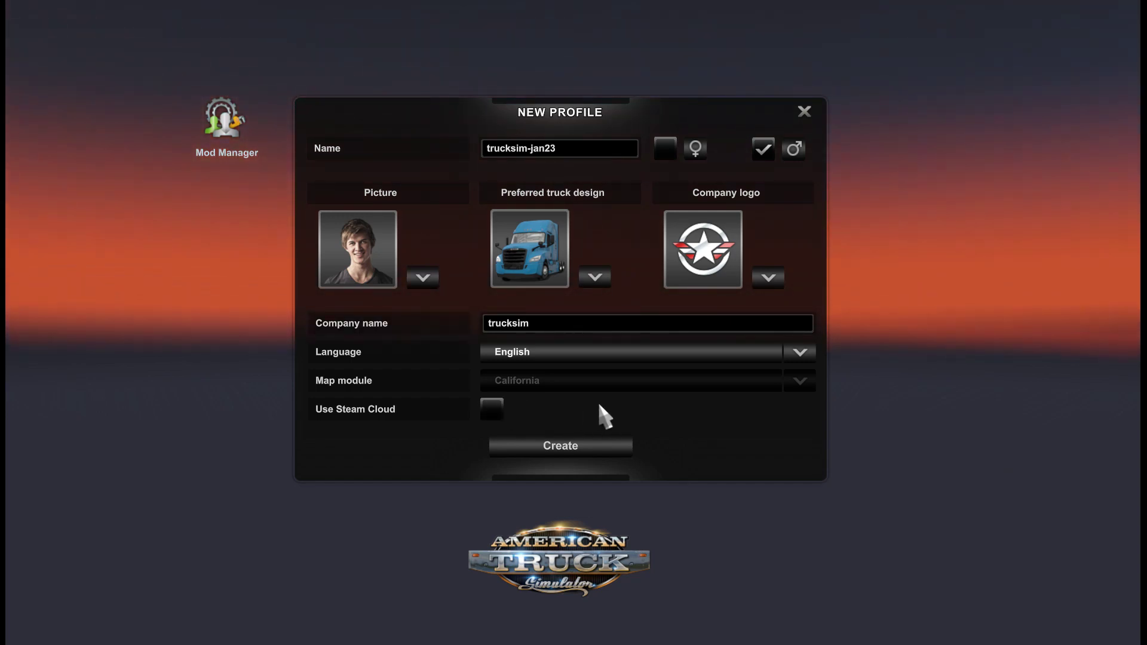
left_click(583, 448)
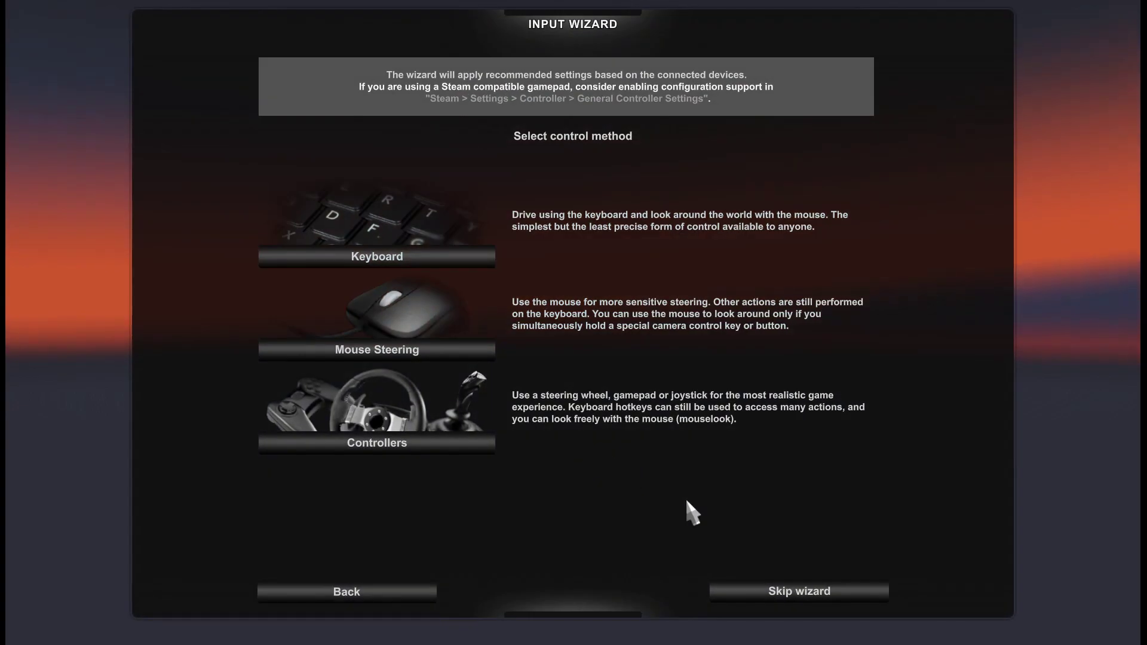
- Skip the input wizard and start the career with Flagstaff, Arizona as headquarters
left_click(778, 587)
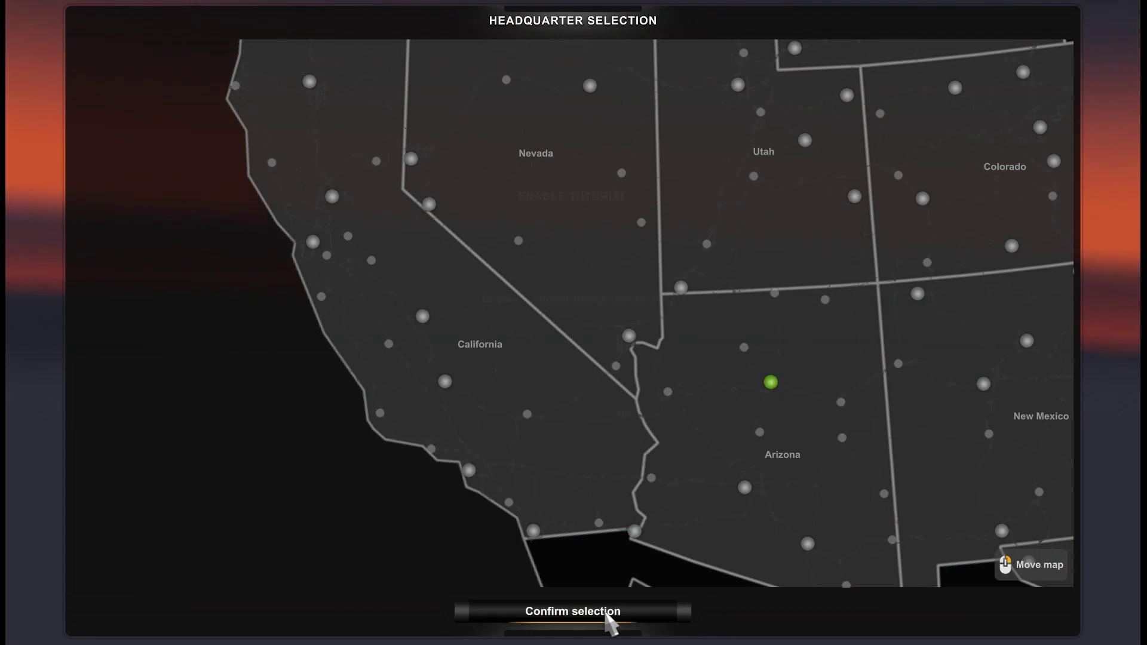
left_click(610, 616)
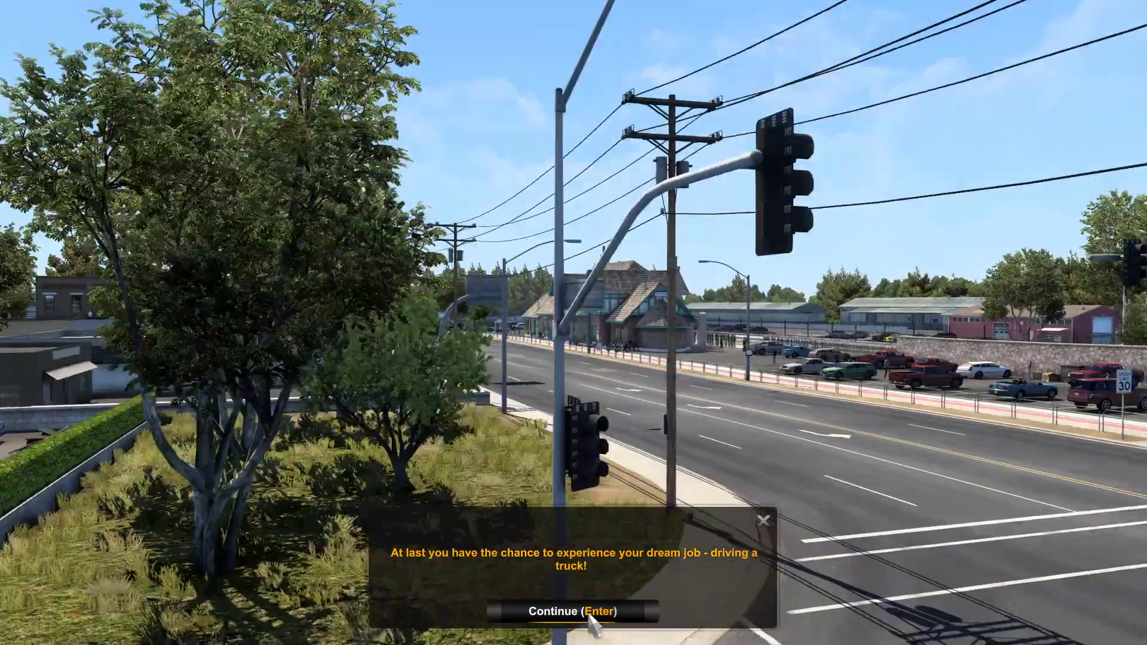
left_click(590, 615)
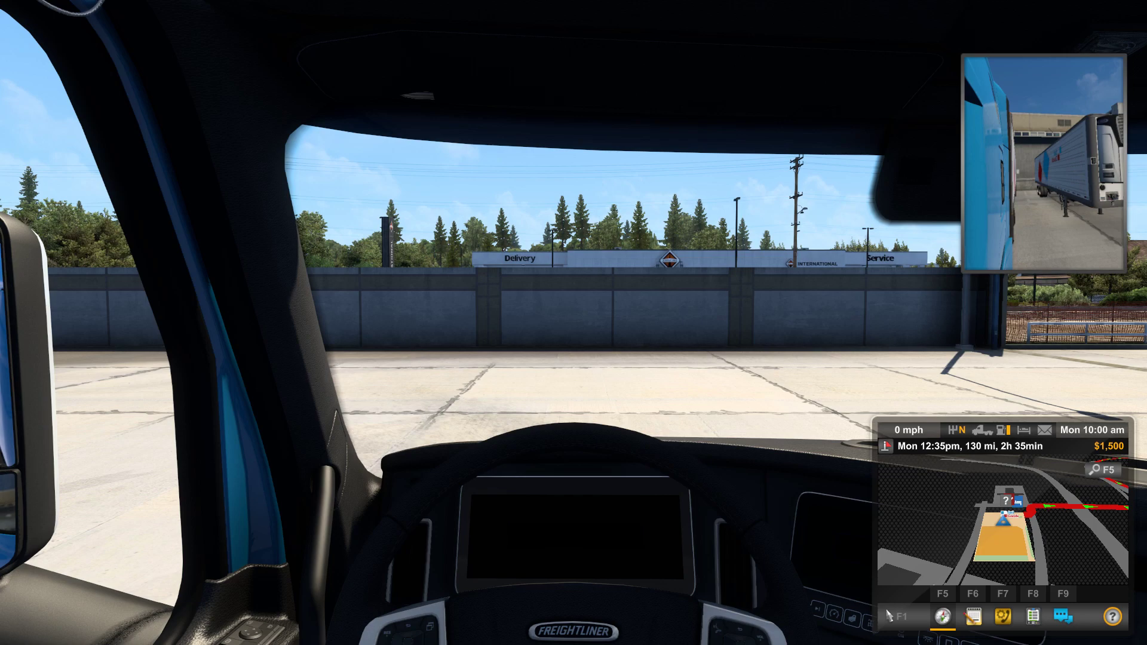
- Examine the new profile's world map, checking the roads around Flagstaff and in the neighbouring states
key("m")
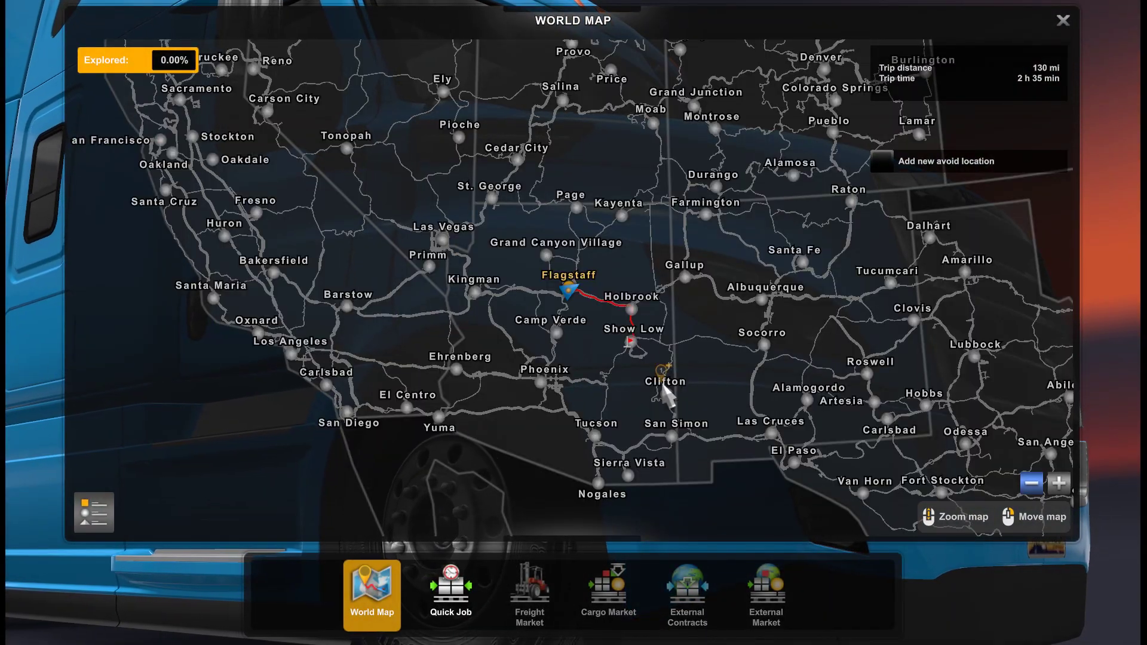
left_click_drag(632, 306, 235, 170)
left_click_drag(149, 70, 598, 308)
scroll(645, 358, "up", 6)
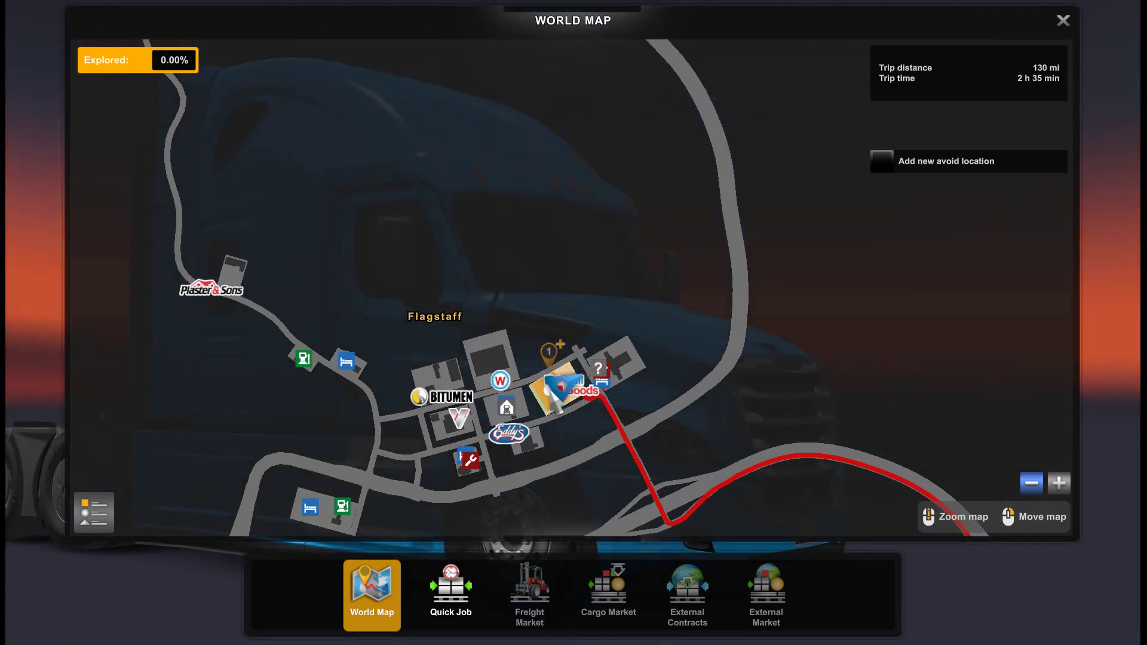
scroll(508, 335, "down", 6)
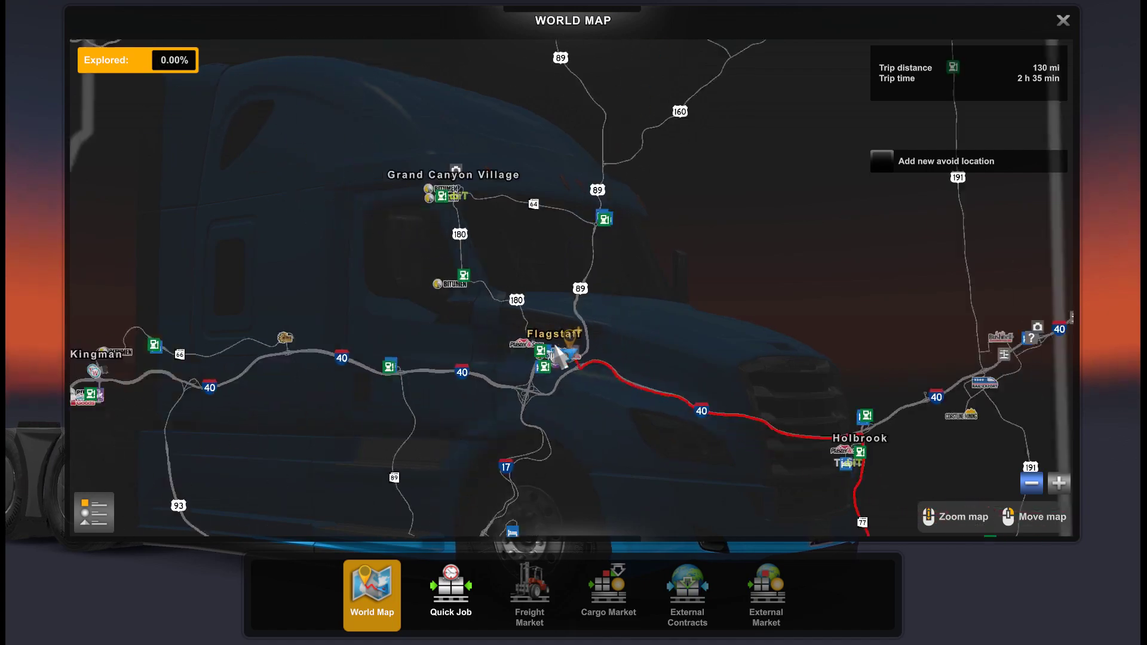
scroll(531, 334, "down", 4)
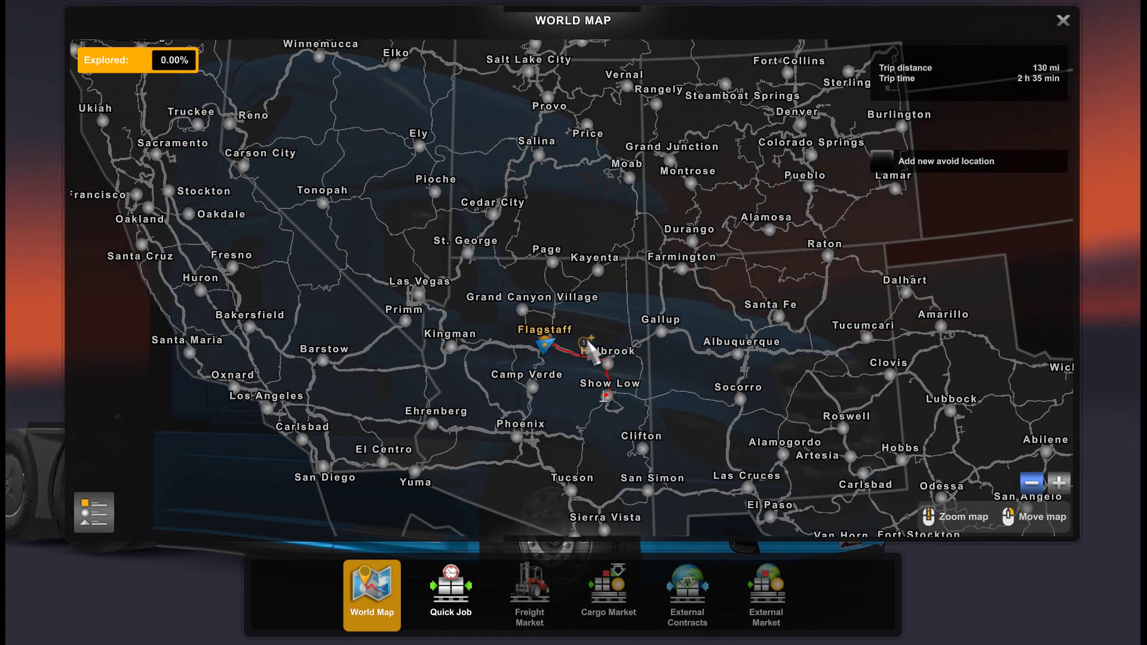
left_click_drag(628, 357, 513, 317)
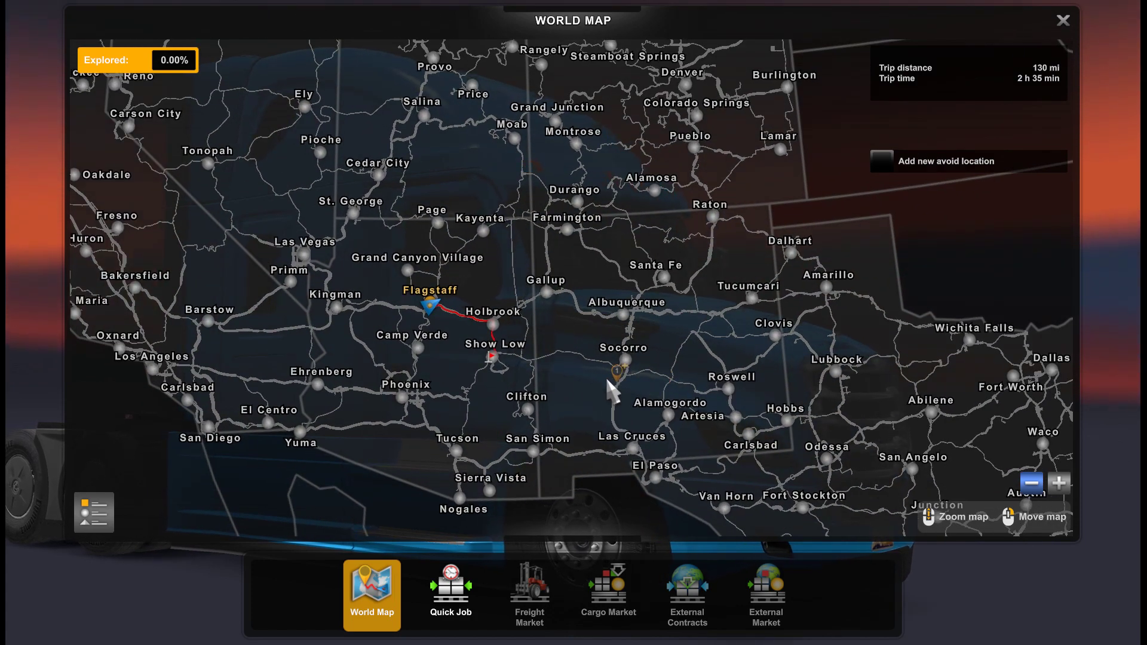
- Run the command g_save_format 2 in the developer console and close the console
key("grave")
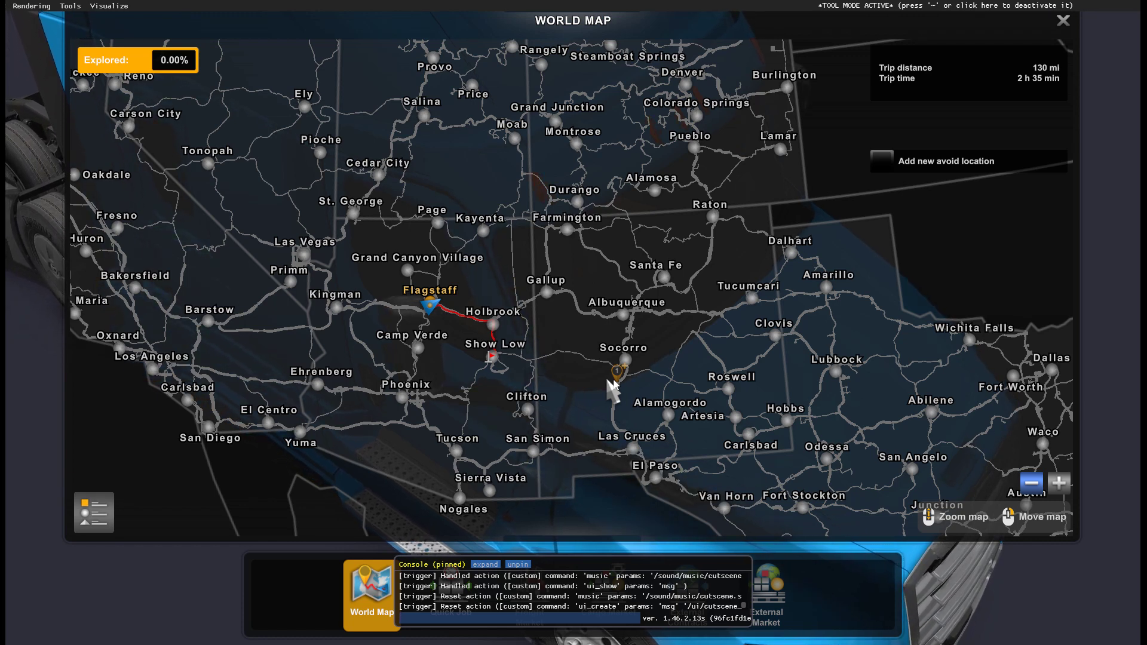
type("goto sheridan")
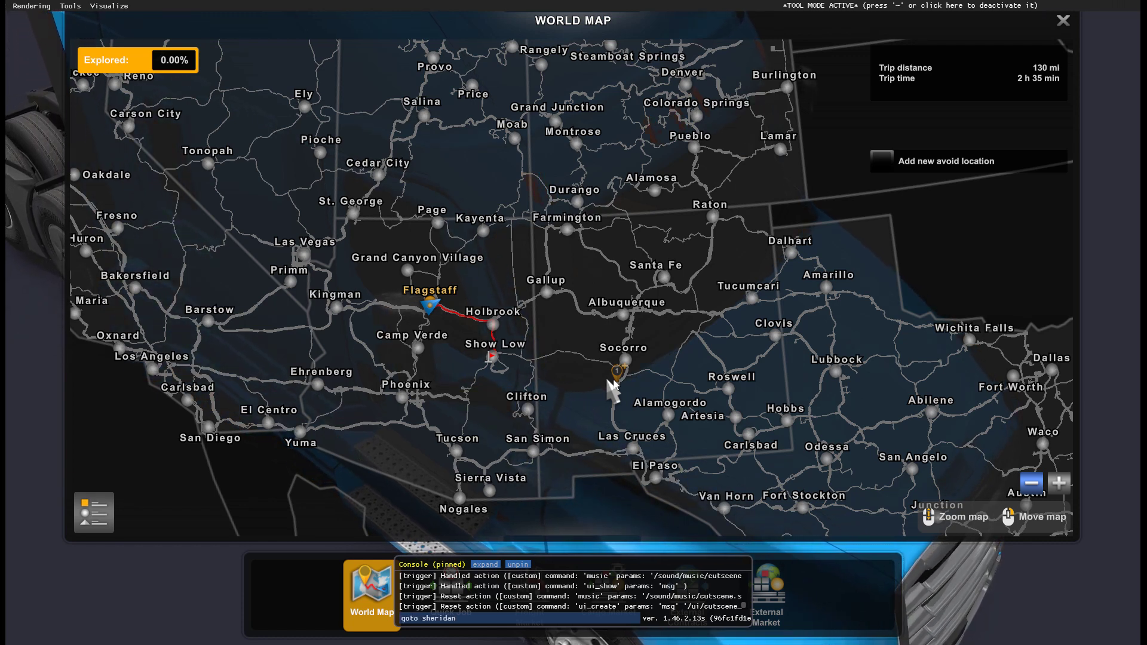
key("BackSpace")
key("BackSpace")
key("BackSpace")
key("BackSpace")
key("BackSpace")
key("BackSpace")
key("BackSpace")
key("BackSpace")
type("bozeman")
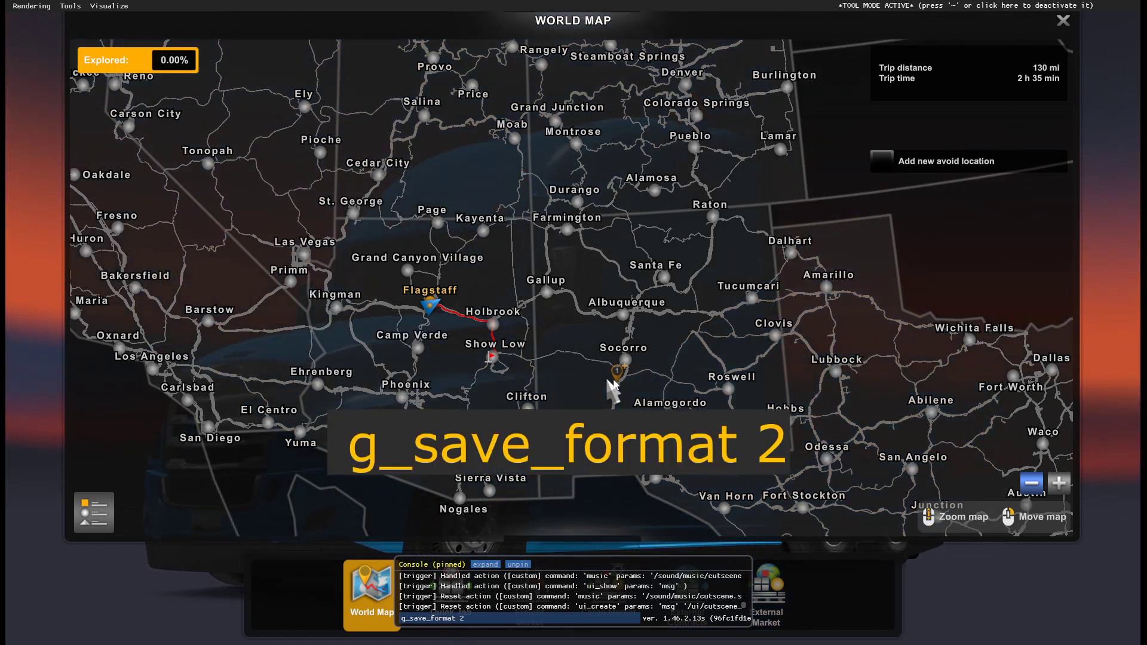
key("Return")
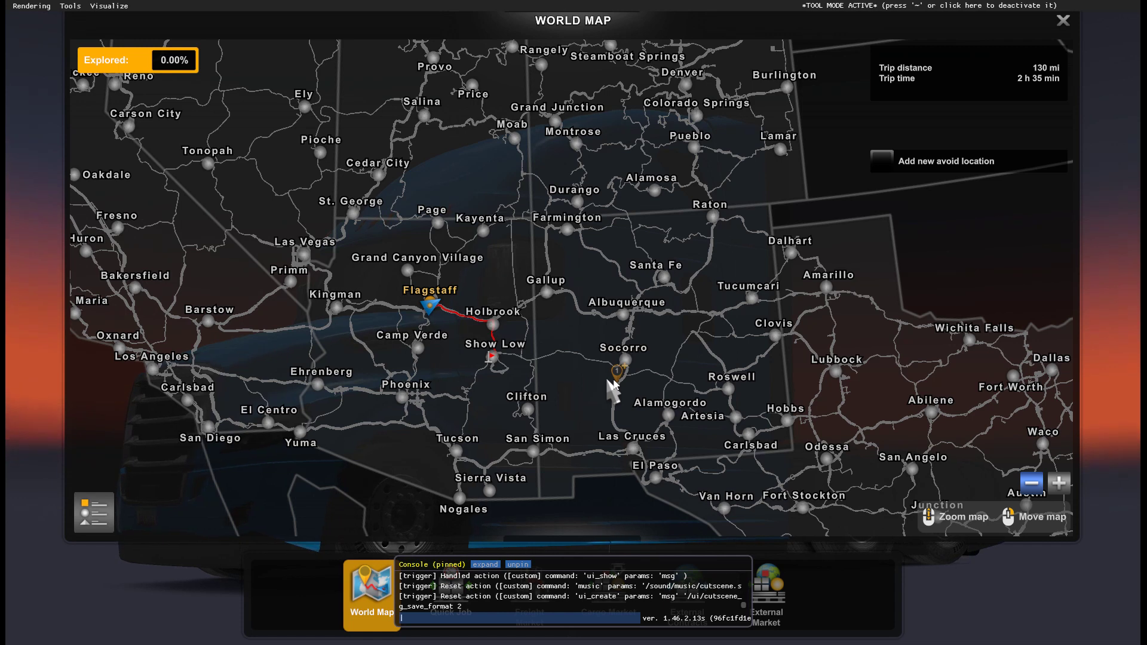
key("grave")
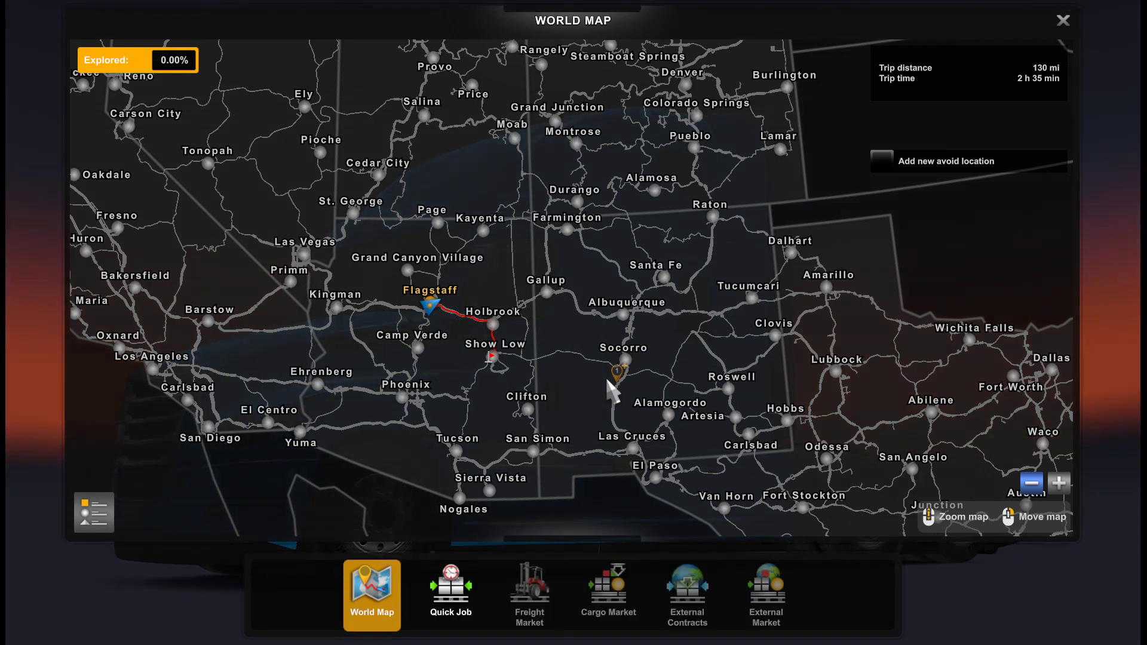
- Leave the world map for the main menu and save the game under the name 1
key("Escape")
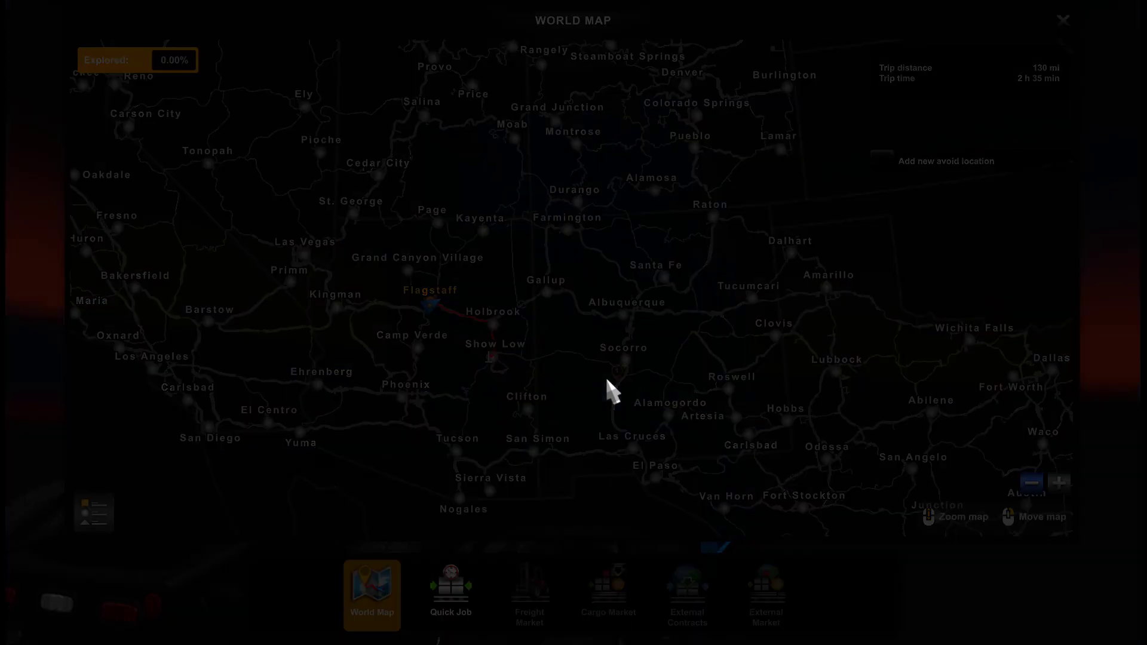
key("Escape")
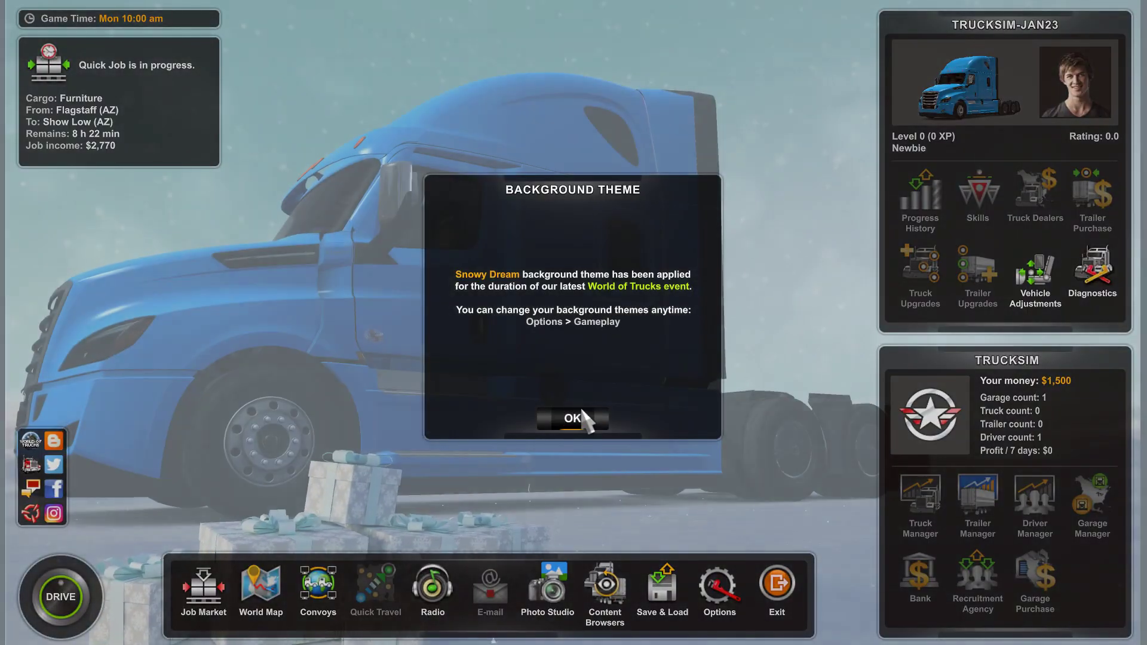
left_click(578, 420)
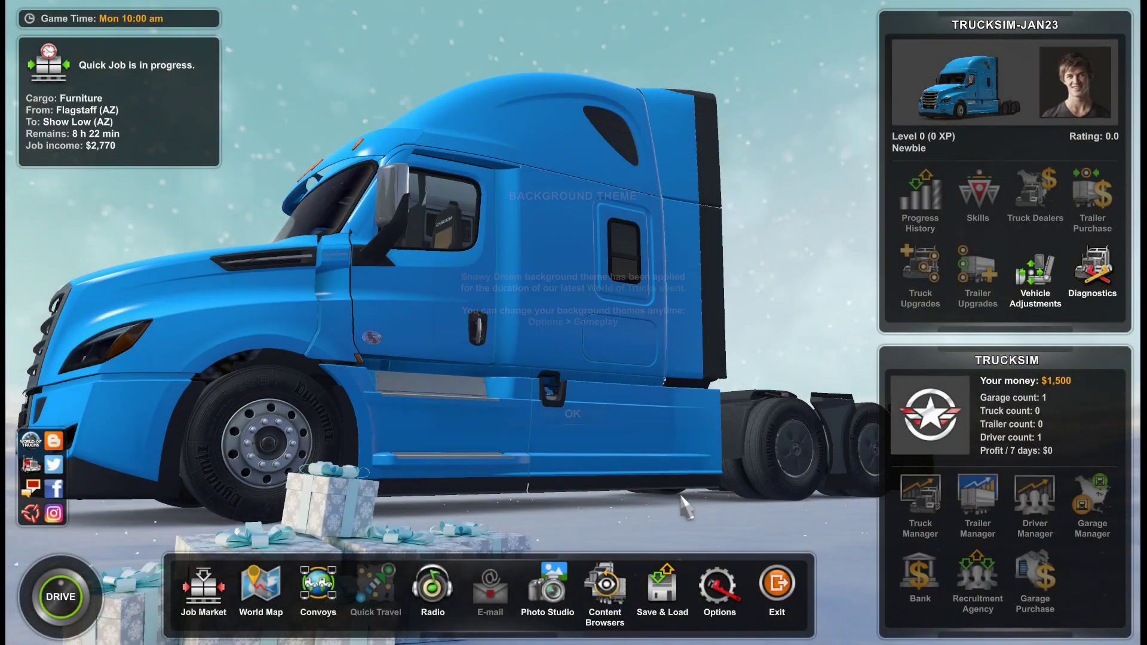
left_click(668, 598)
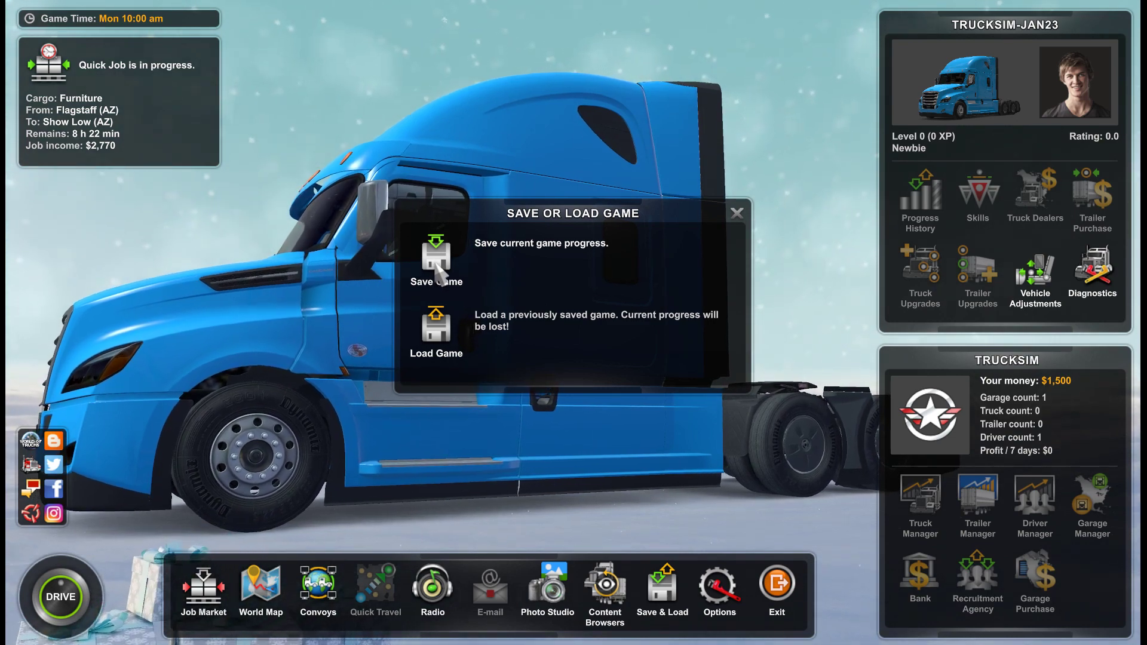
left_click(440, 269)
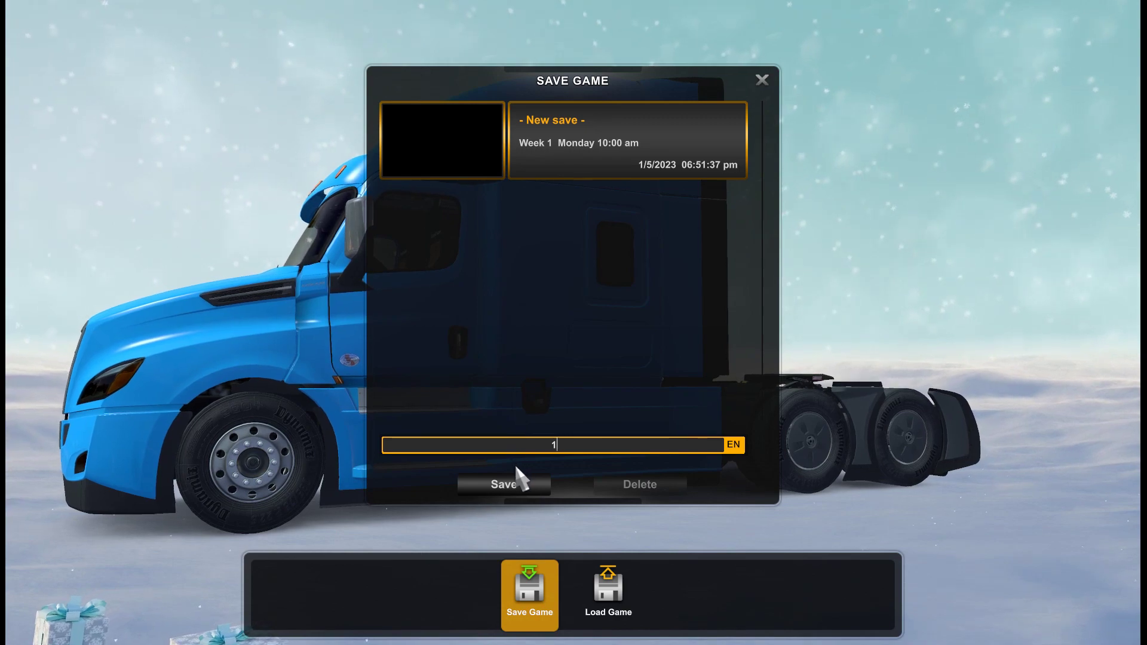
left_click(513, 484)
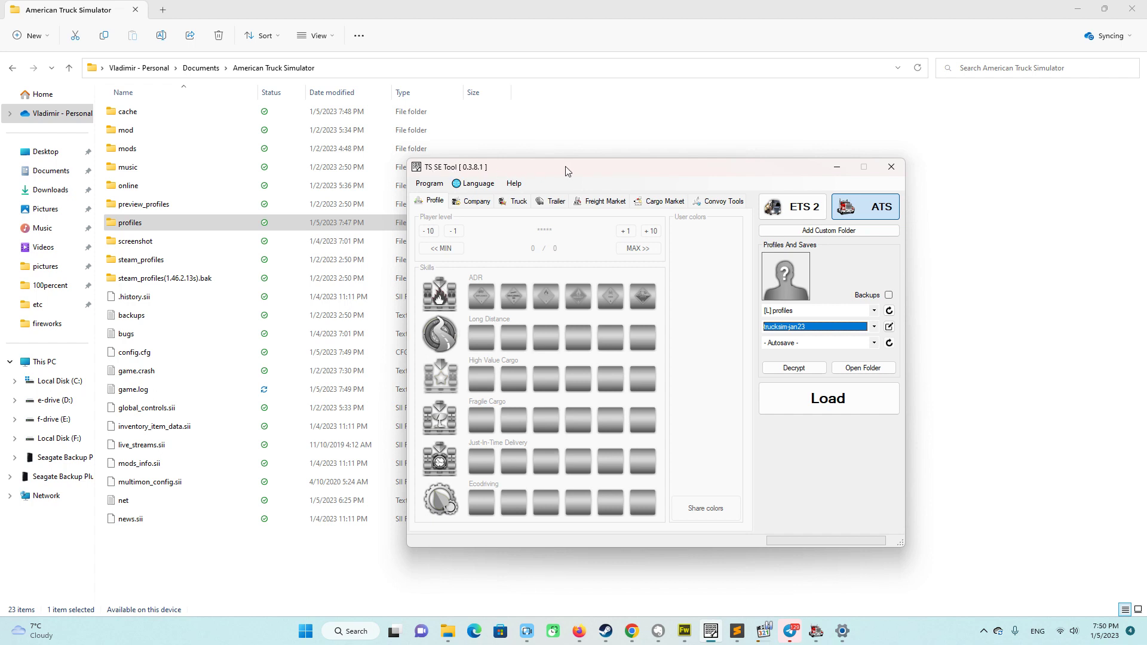
- In TS SE Tool, decrypt save 1 of the ATS profile trcksim-jan23 and minimize the tool
mouse_move(568, 171)
left_mouse_down()
mouse_move(611, 165)
mouse_move(541, 174)
mouse_move(551, 174)
left_mouse_up()
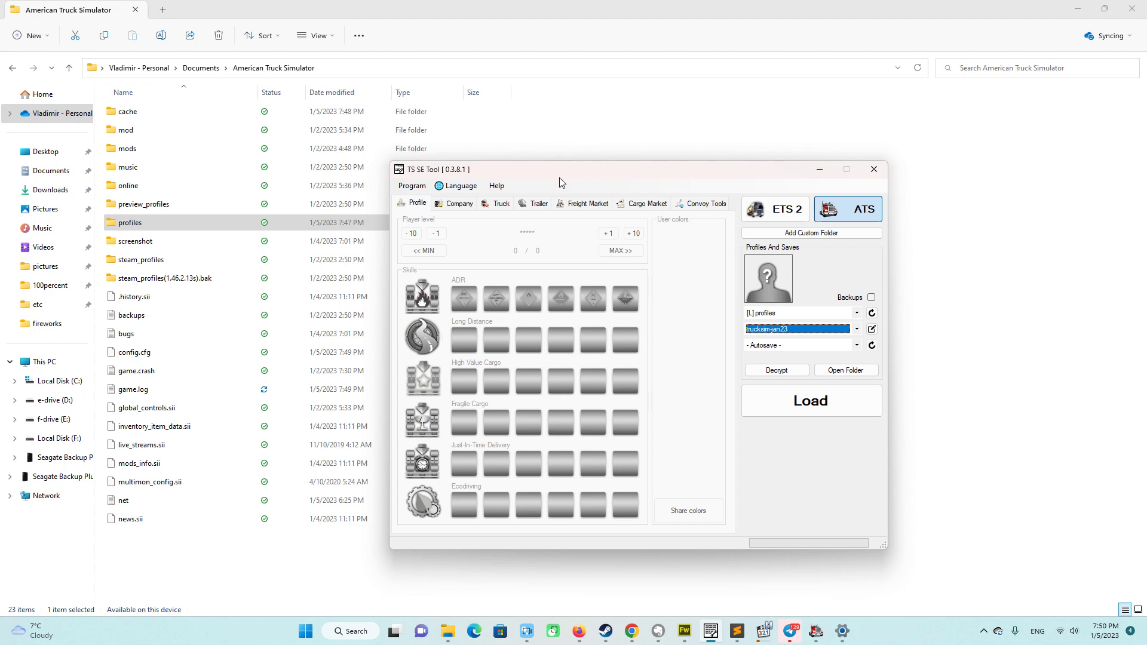
left_click_drag(563, 174, 574, 171)
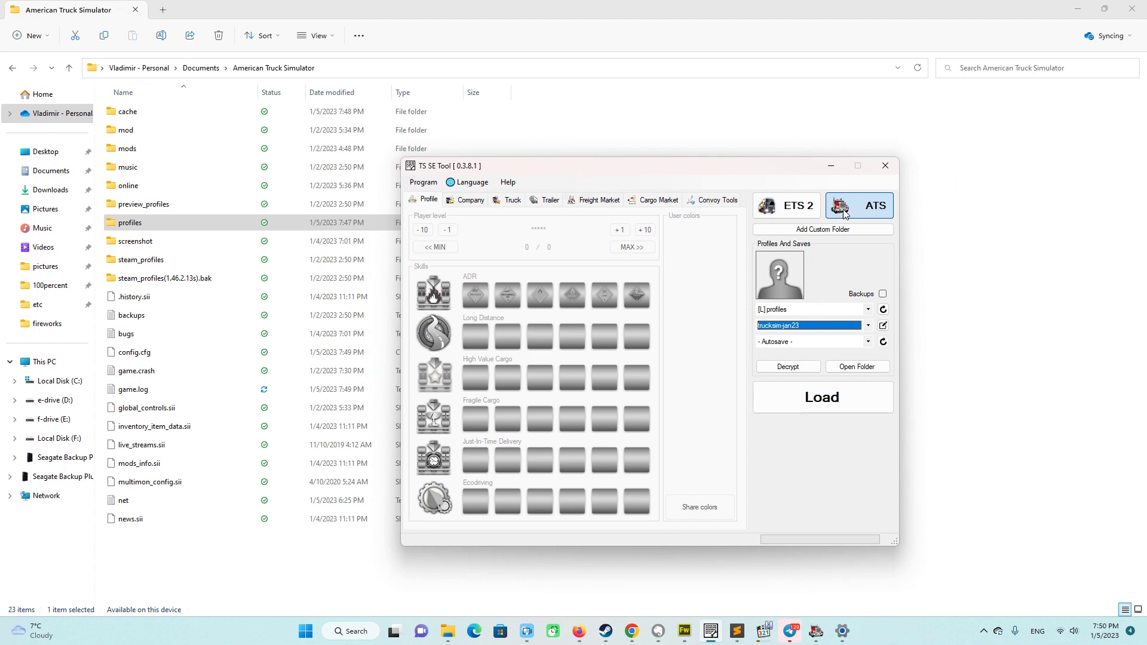
left_click(807, 329)
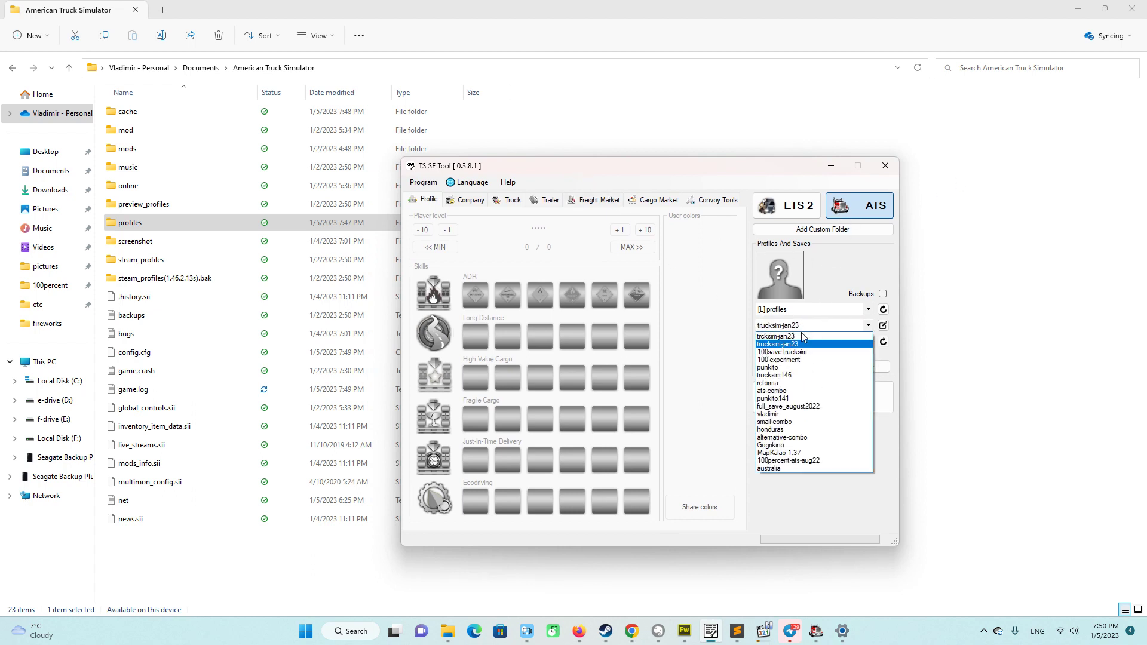
left_click(802, 340)
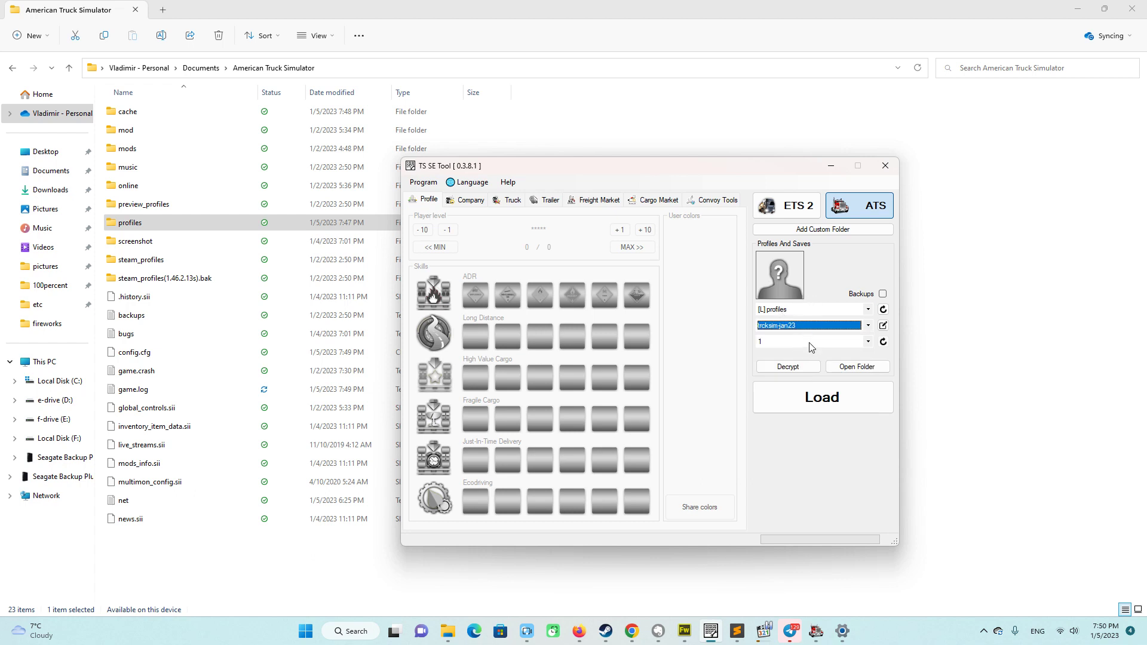
left_click(810, 344)
left_click(775, 358)
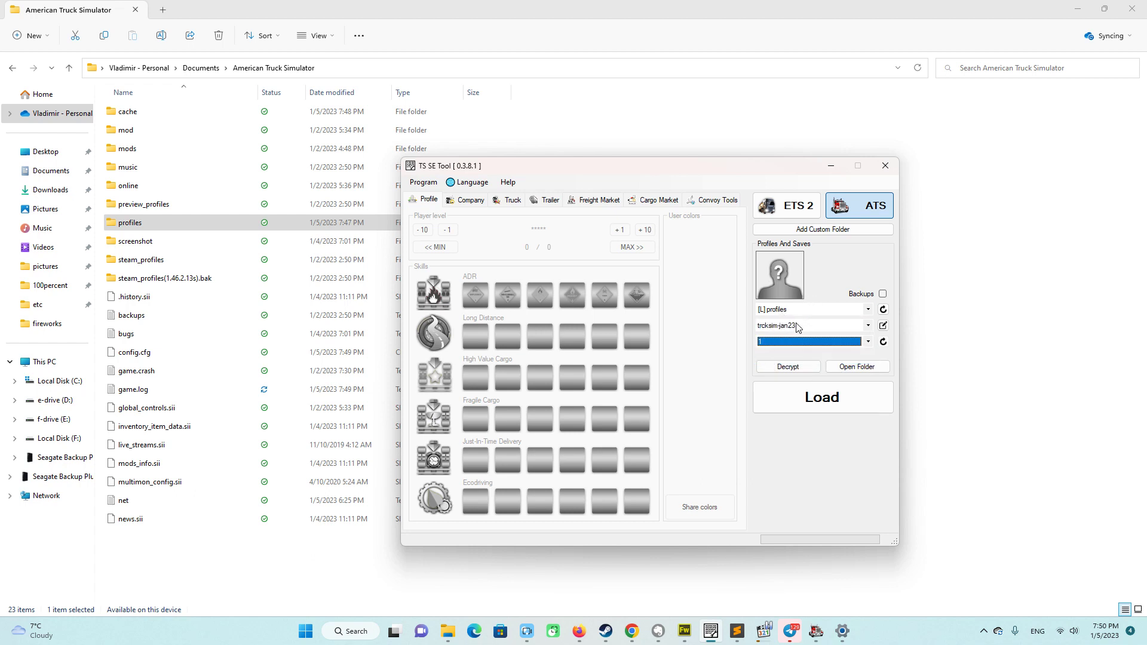
left_click(789, 367)
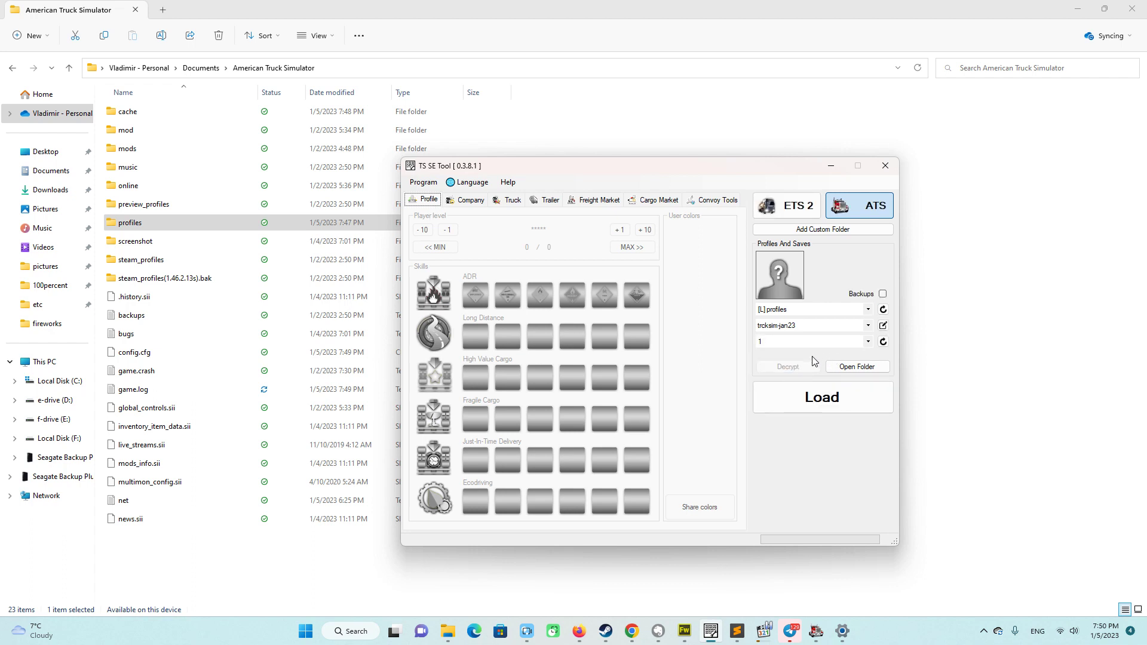
left_click(832, 169)
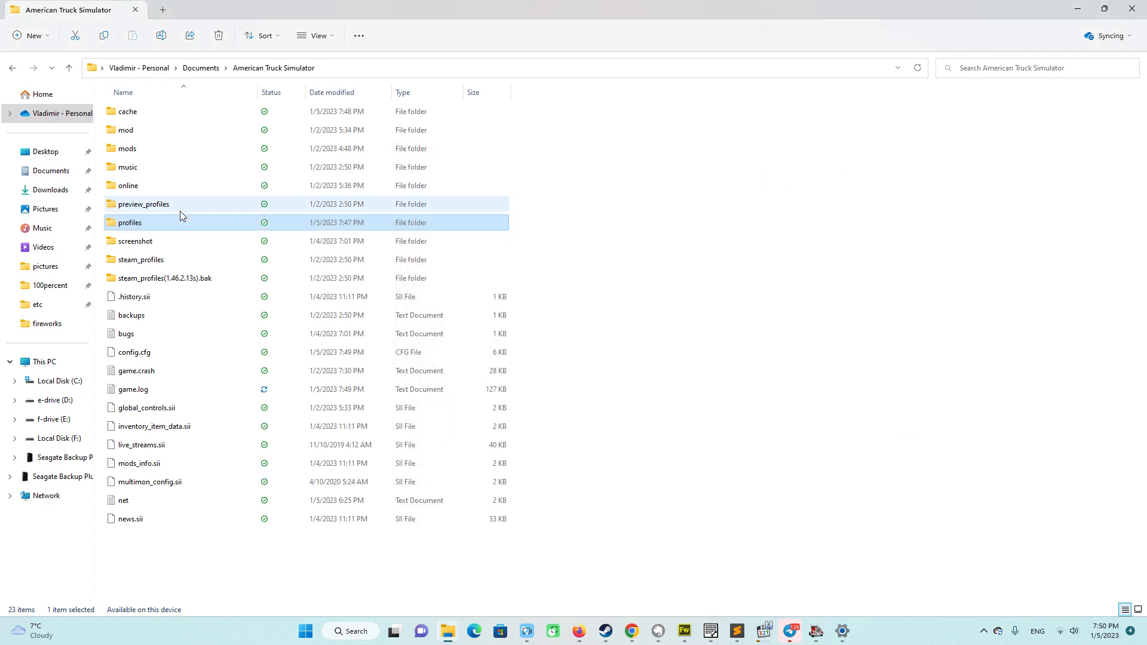
- Open save folder 1 inside the most recently modified profile folder, 7472636B73696D2D6A616E3233, in the profiles directory
double_click(132, 225)
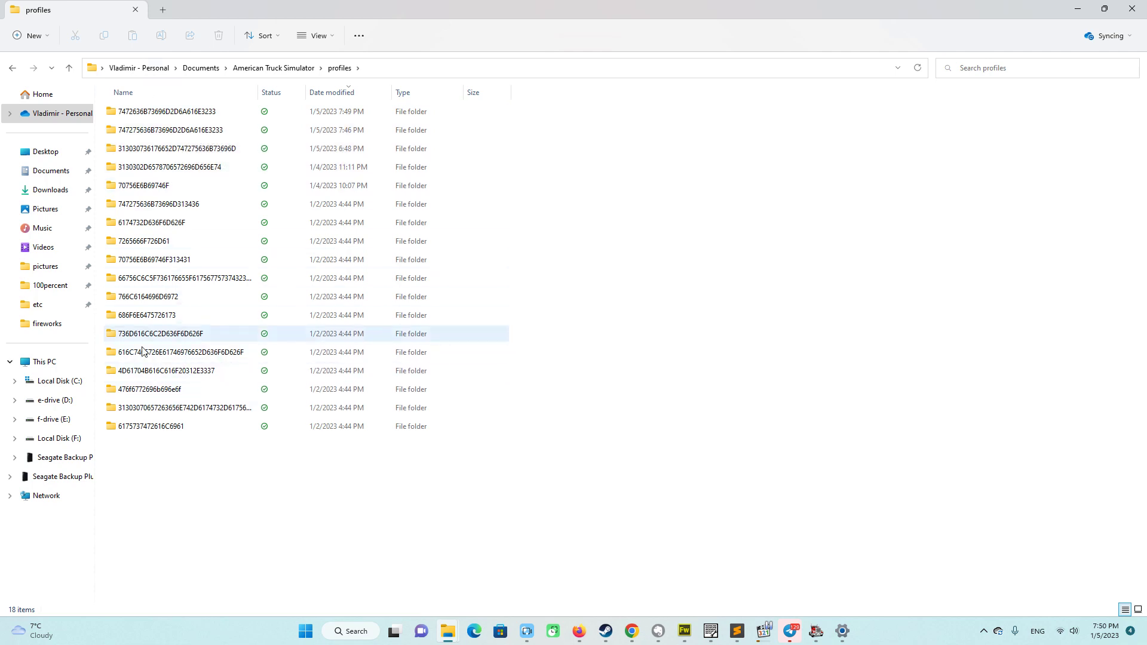
left_click(330, 93)
left_click(330, 94)
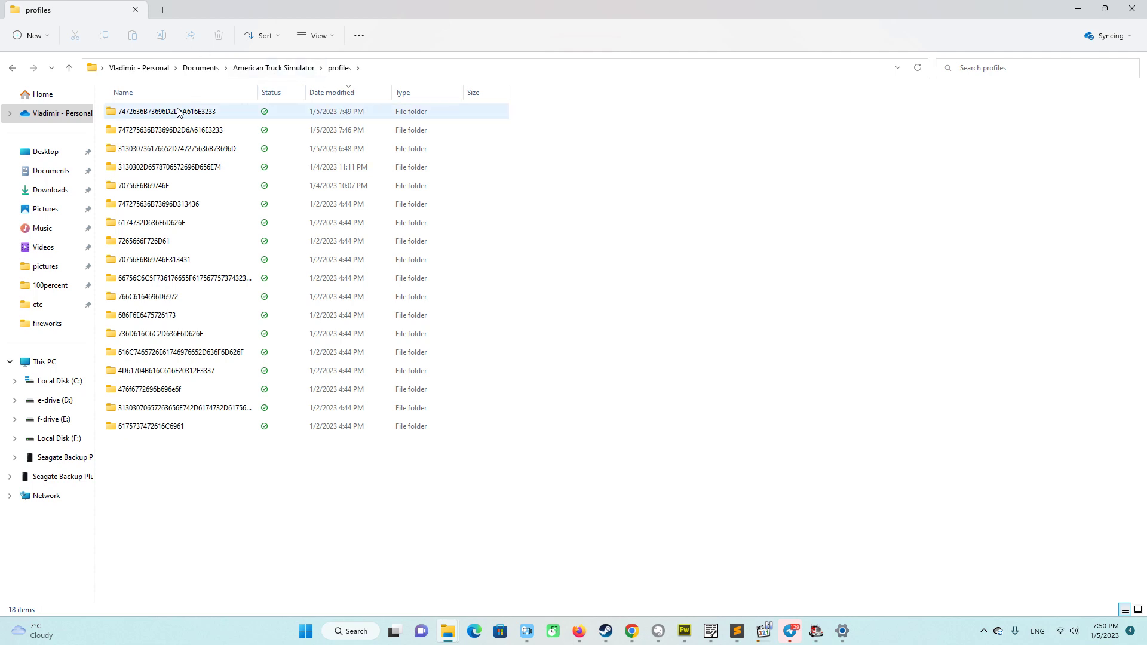
mouse_move(186, 110)
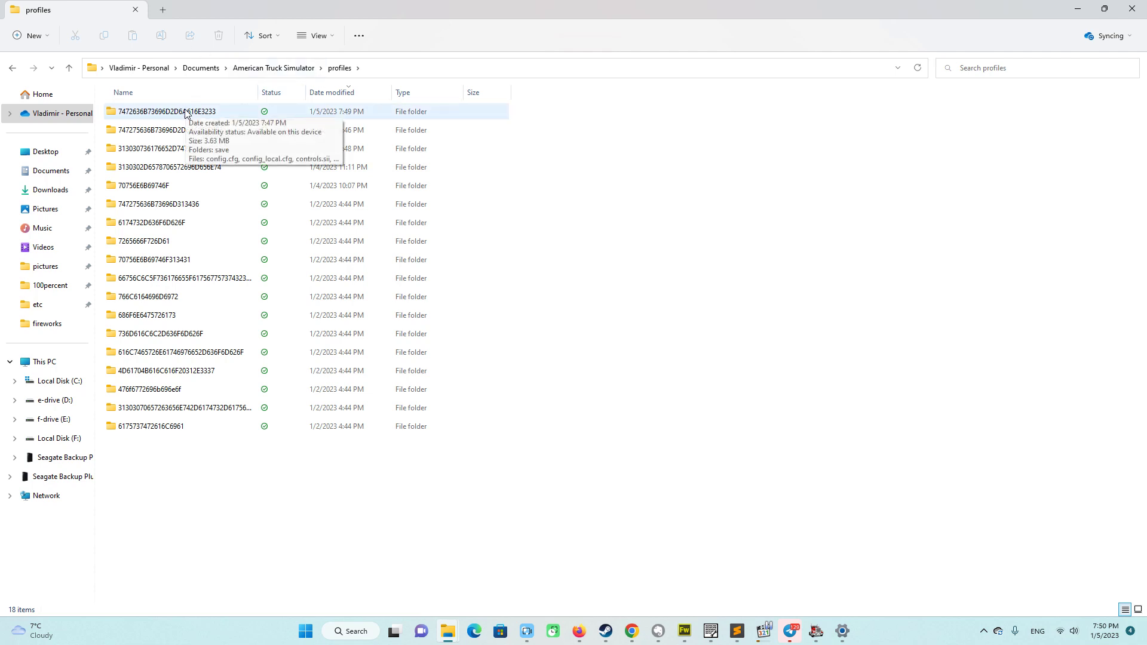
double_click(173, 111)
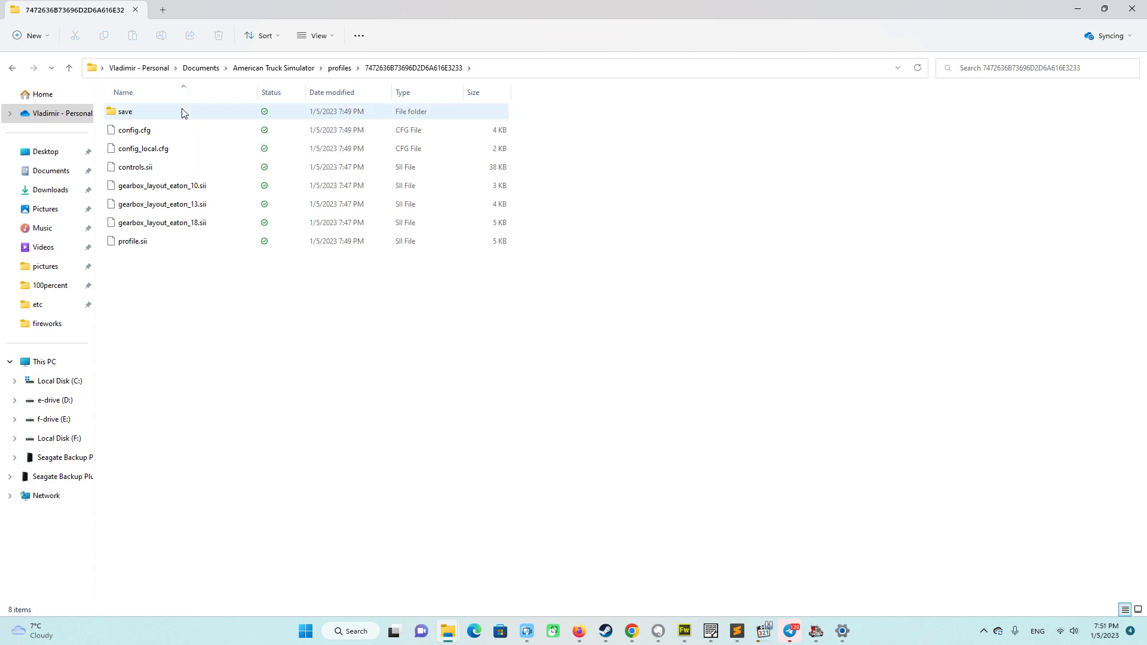
double_click(149, 112)
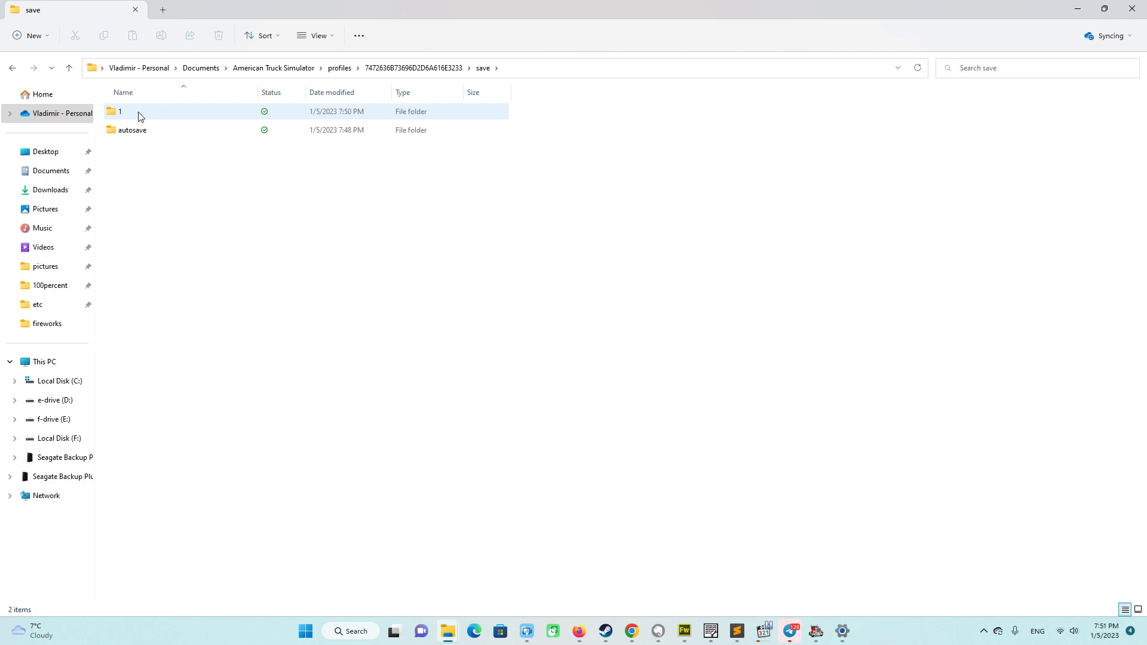
double_click(139, 114)
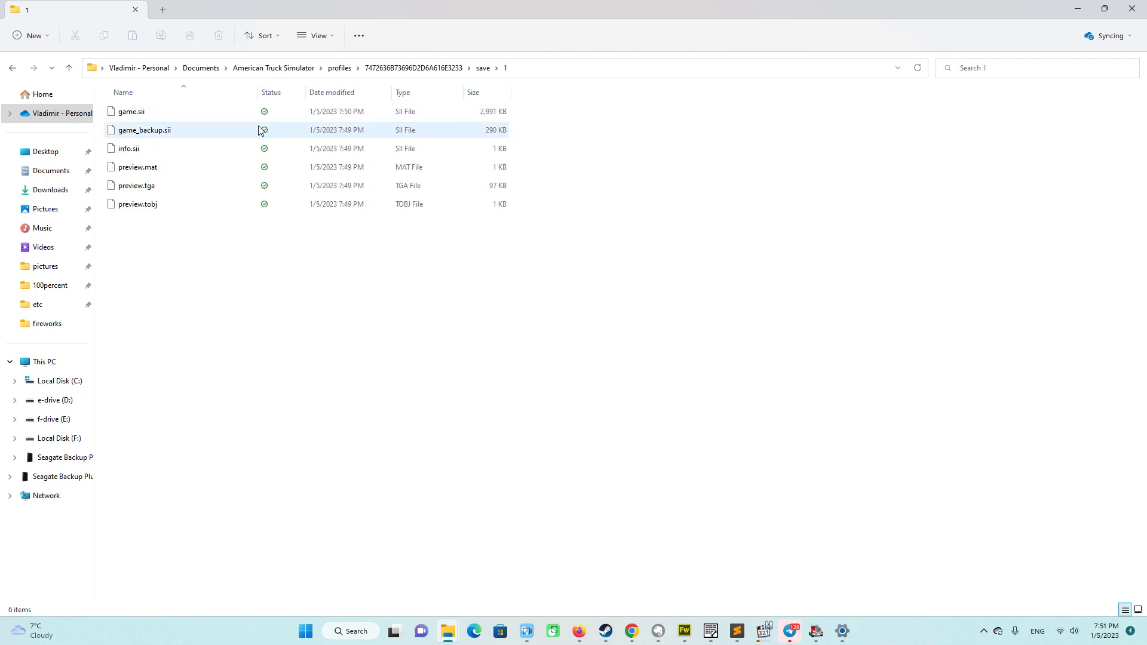
- Open game.sii from save folder 1 in Sublime Text and close the other profile's game.sii file
right_click(130, 116)
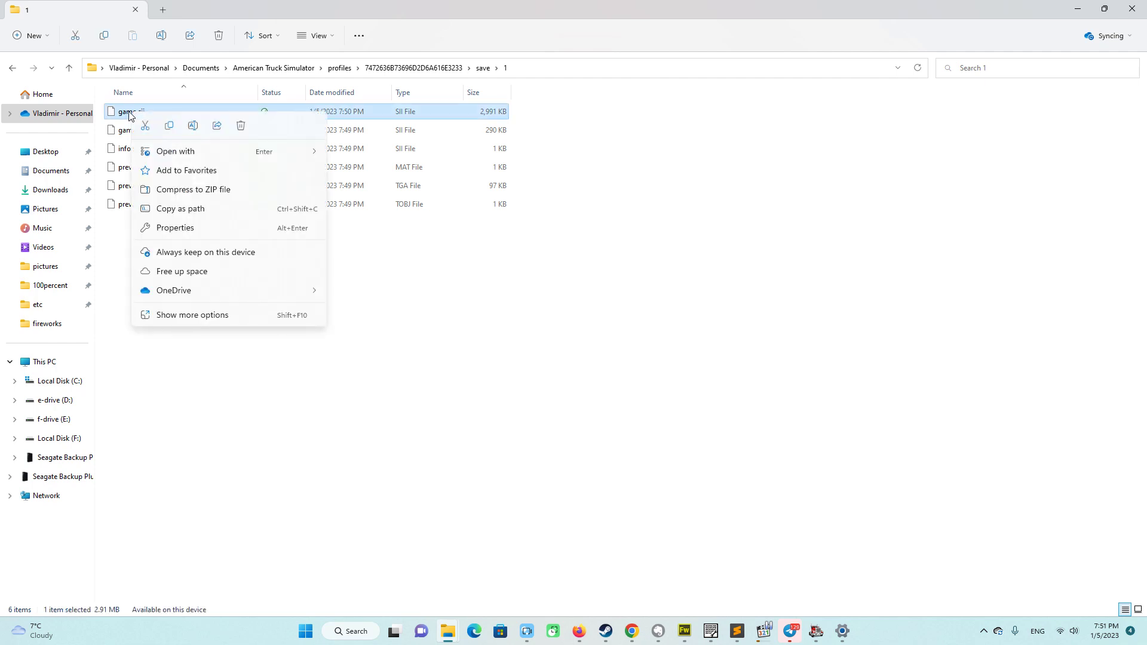
mouse_move(176, 154)
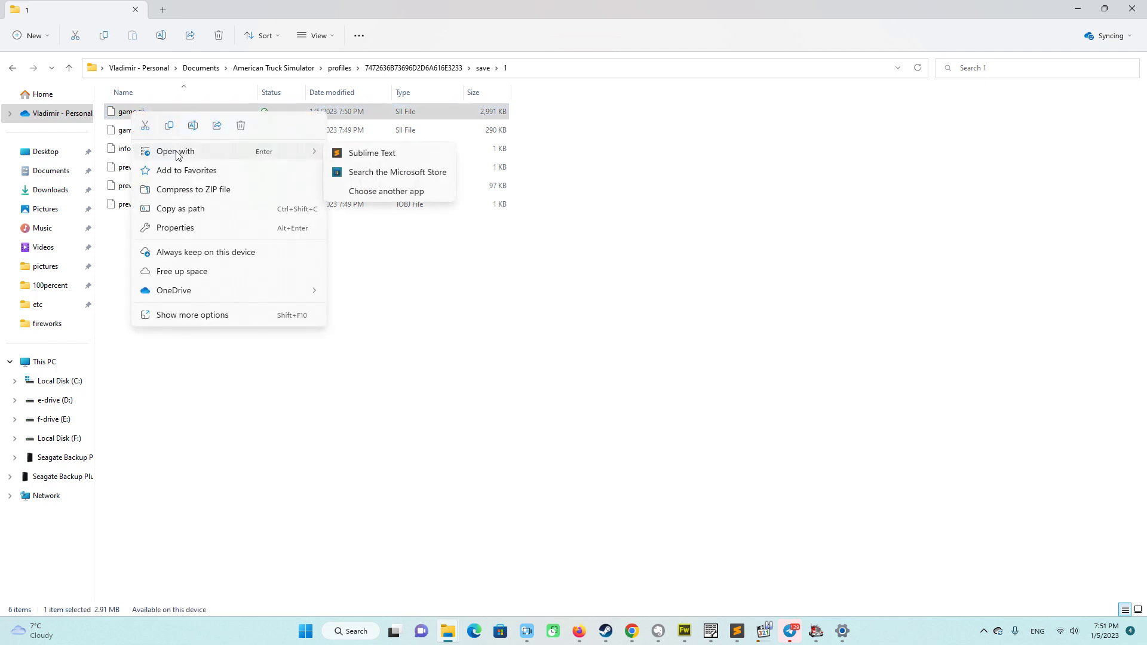
left_click(371, 155)
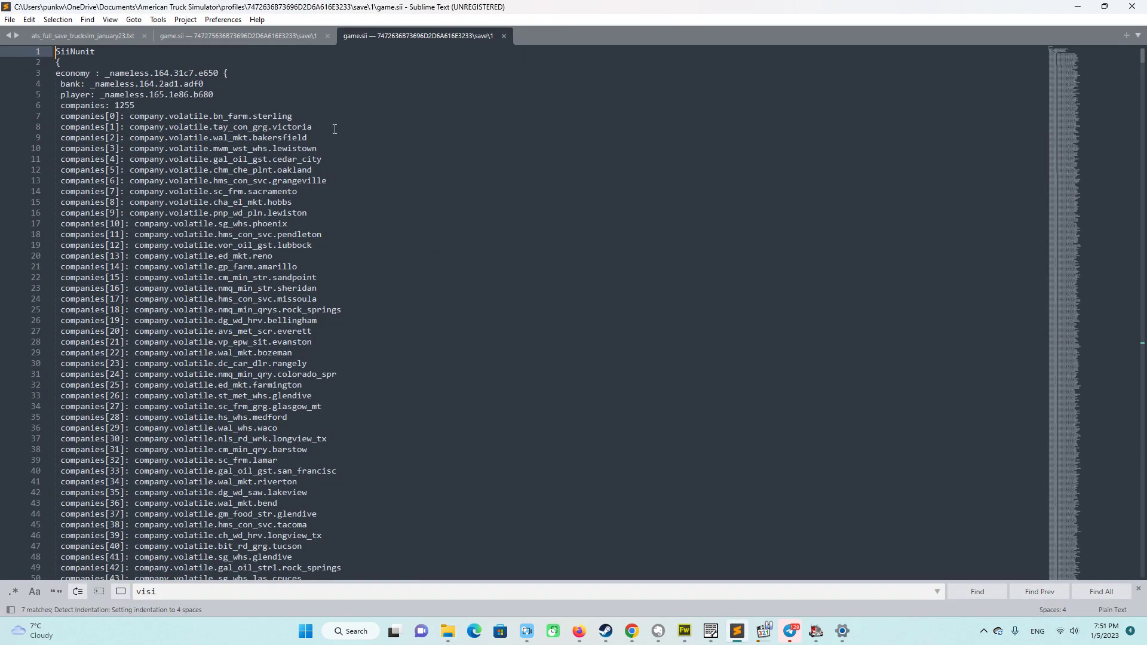
left_click(327, 36)
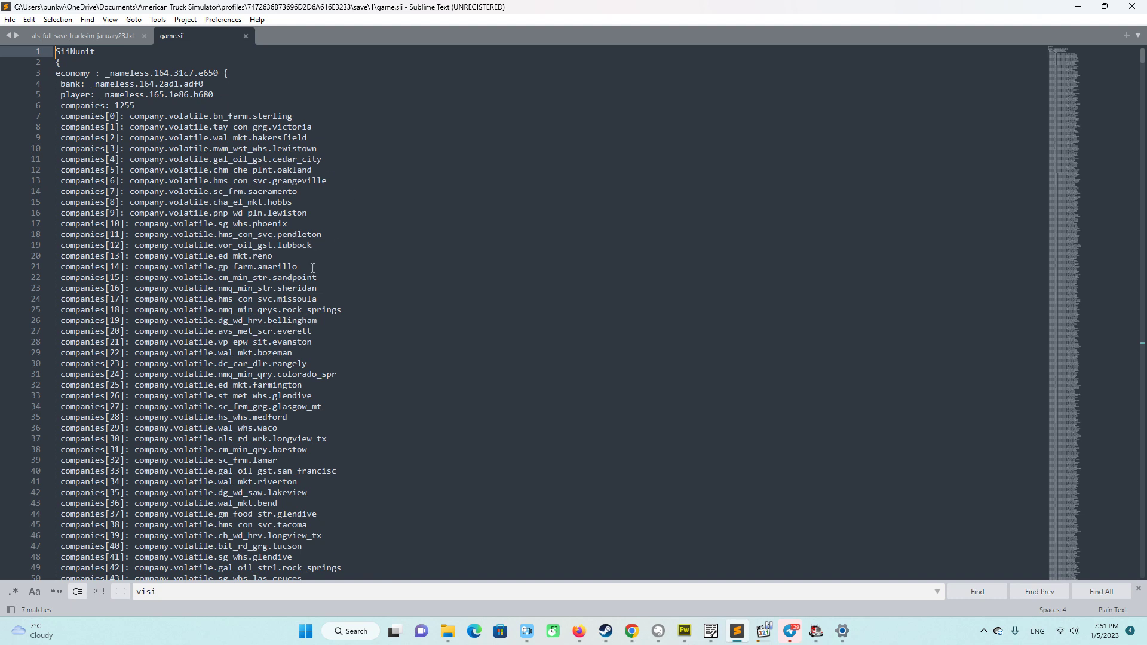
- Look over the start of game.sii and search for "visit" to locate the visited_cities line
scroll(290, 302, "down", 8)
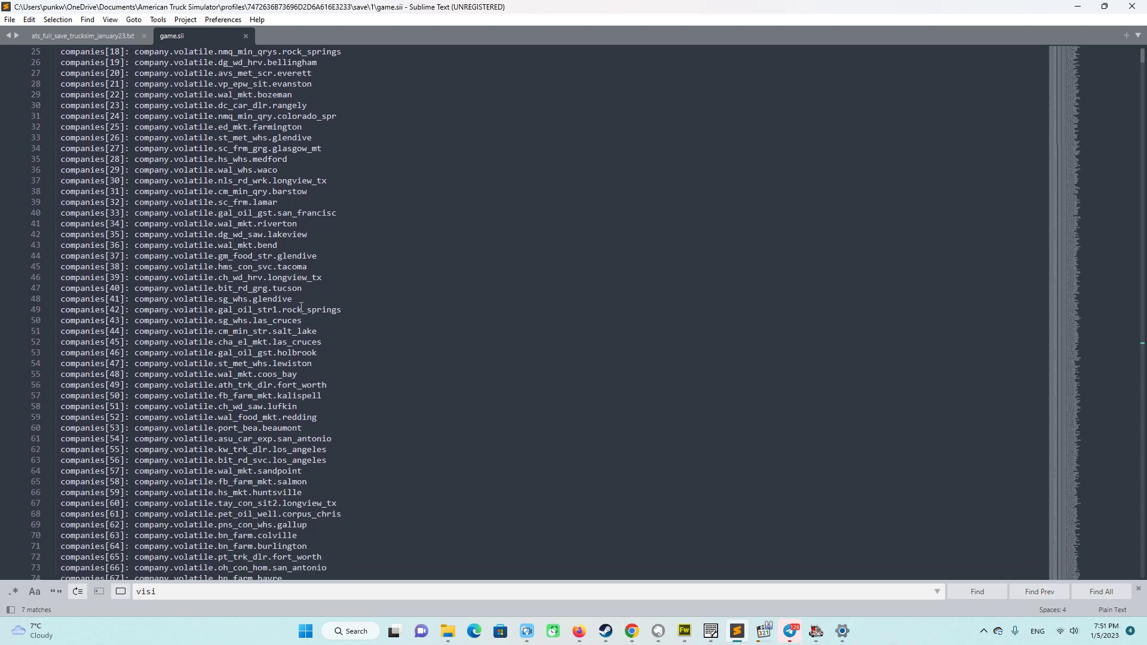
scroll(300, 308, "up", 8)
scroll(297, 274, "down", 3)
scroll(295, 276, "up", 3)
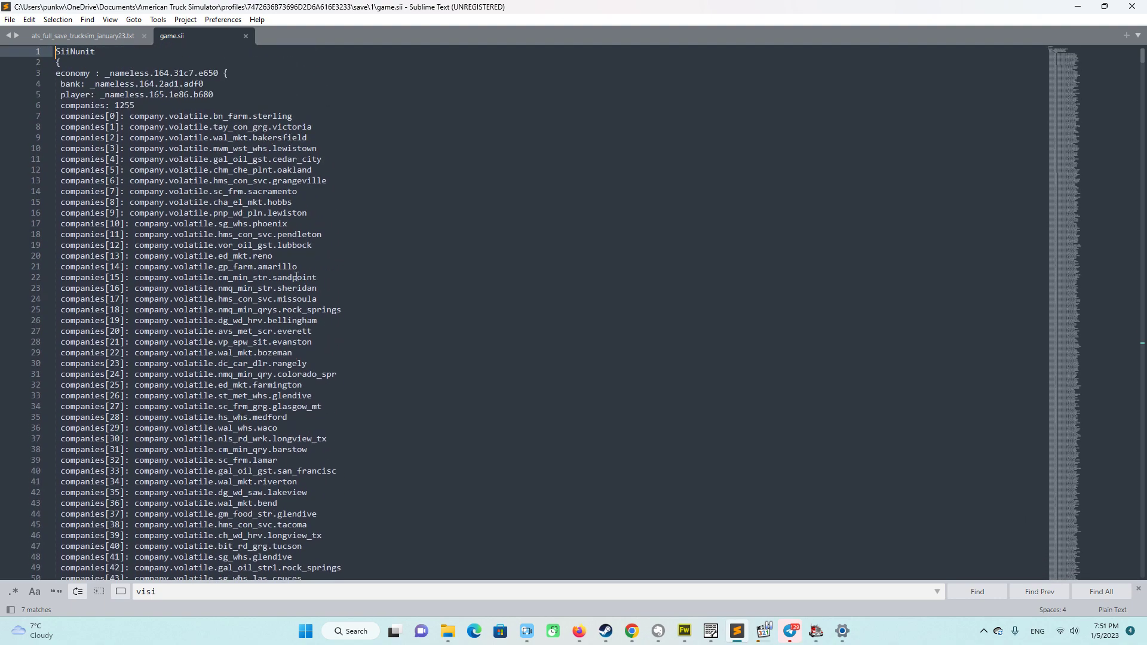
scroll(258, 214, "down", 20)
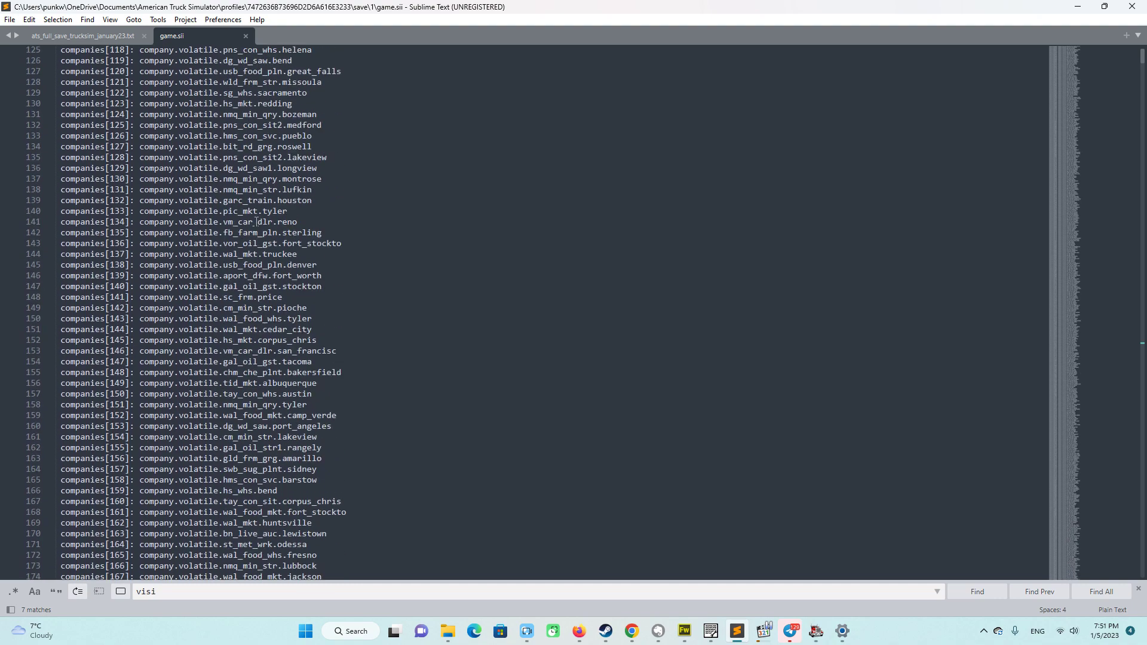
scroll(254, 226, "up", 18)
scroll(255, 226, "up", 7)
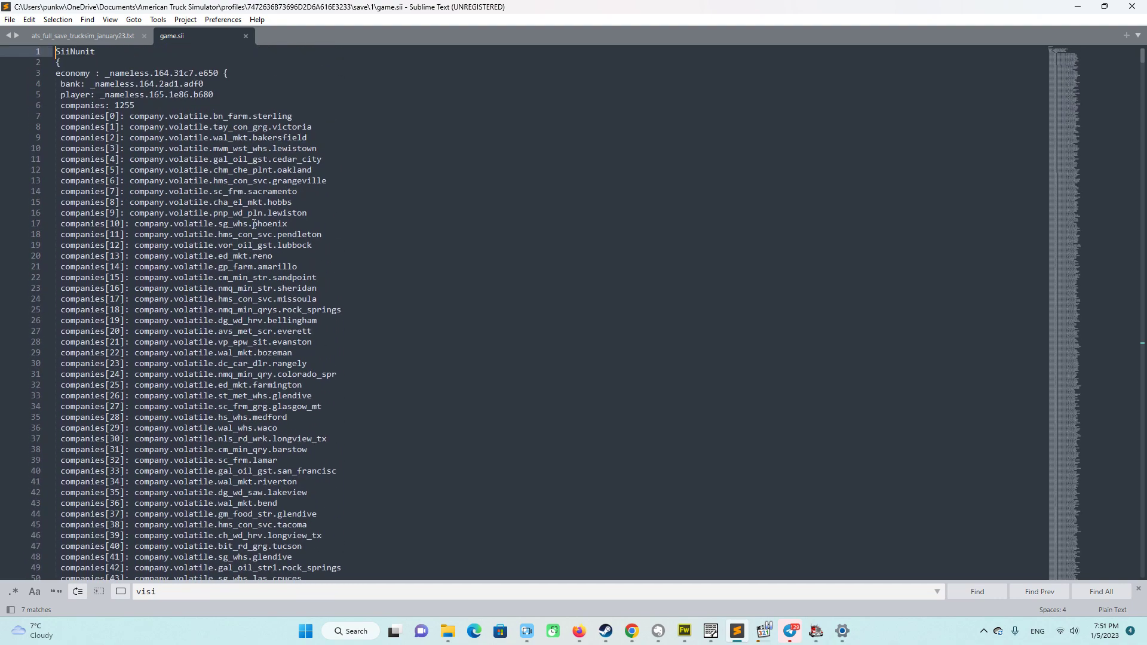
left_click(183, 590)
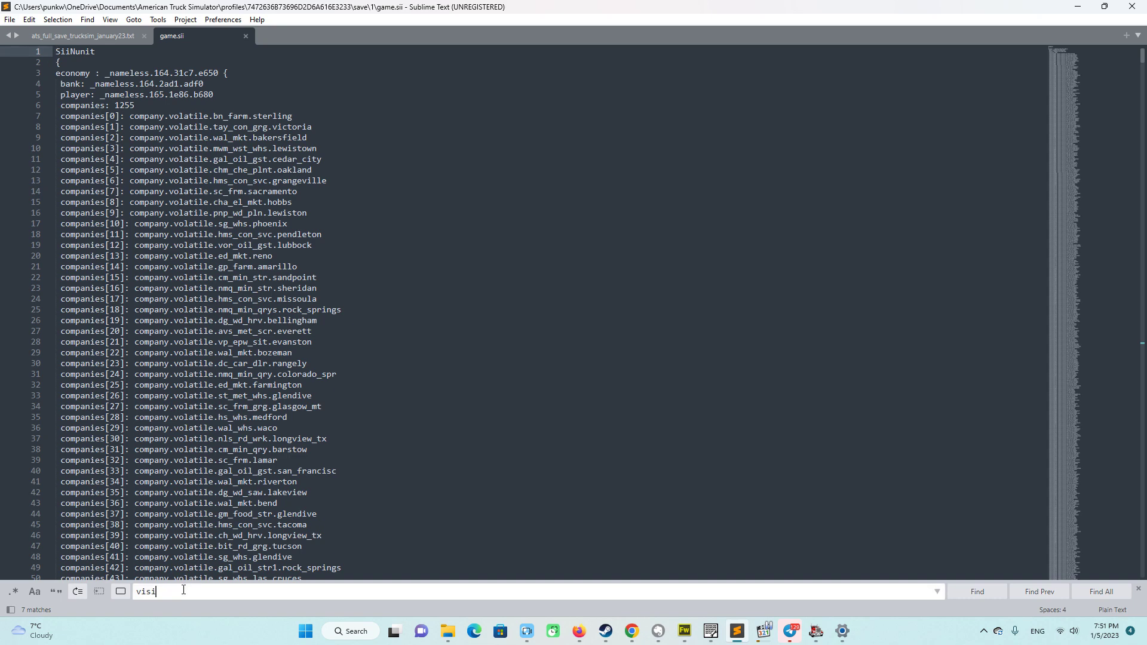
type("t")
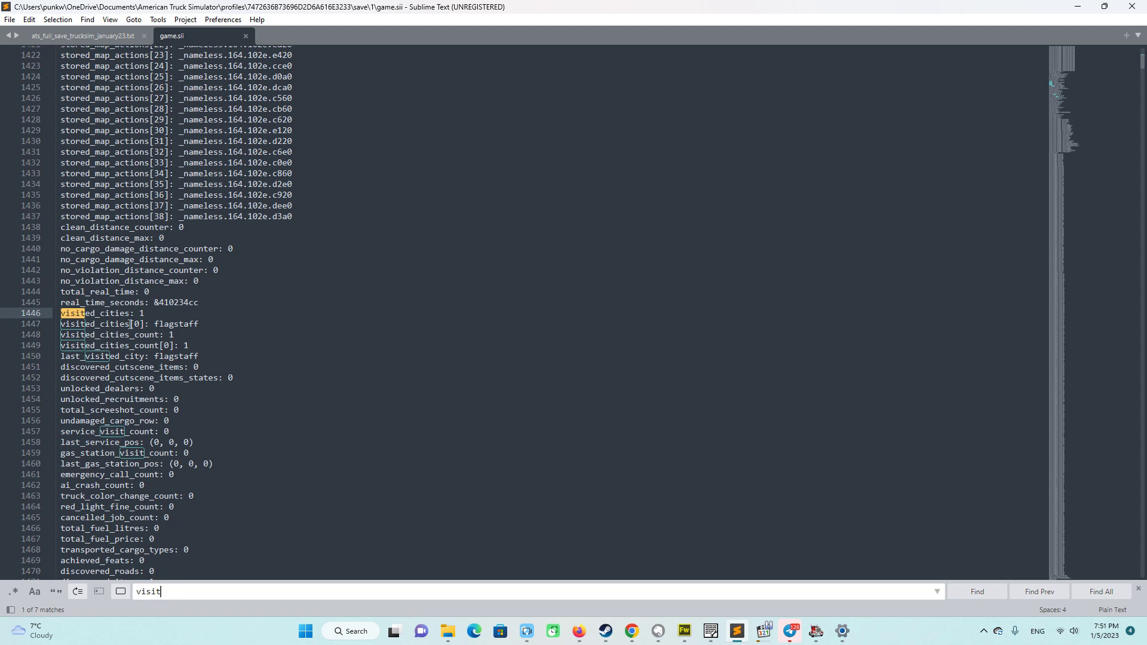
left_click(100, 313)
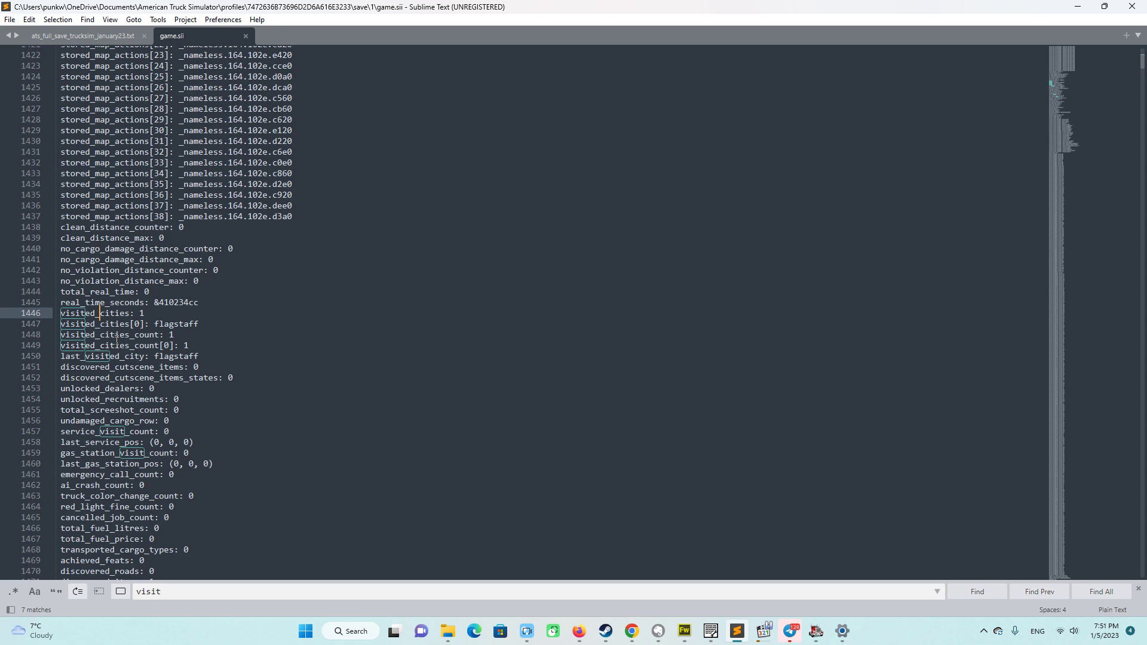
- Look through the discovered_items list in ats_full_save_trucksim_january23.txt and copy the file's entire contents
left_click(76, 37)
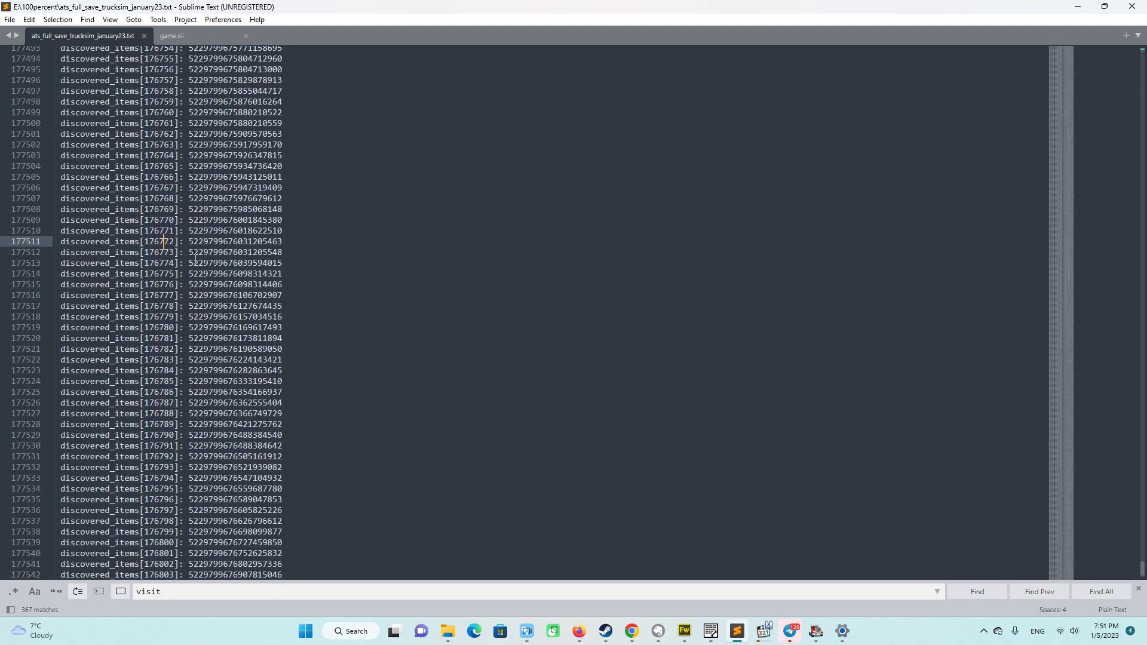
scroll(196, 258, "up", 20)
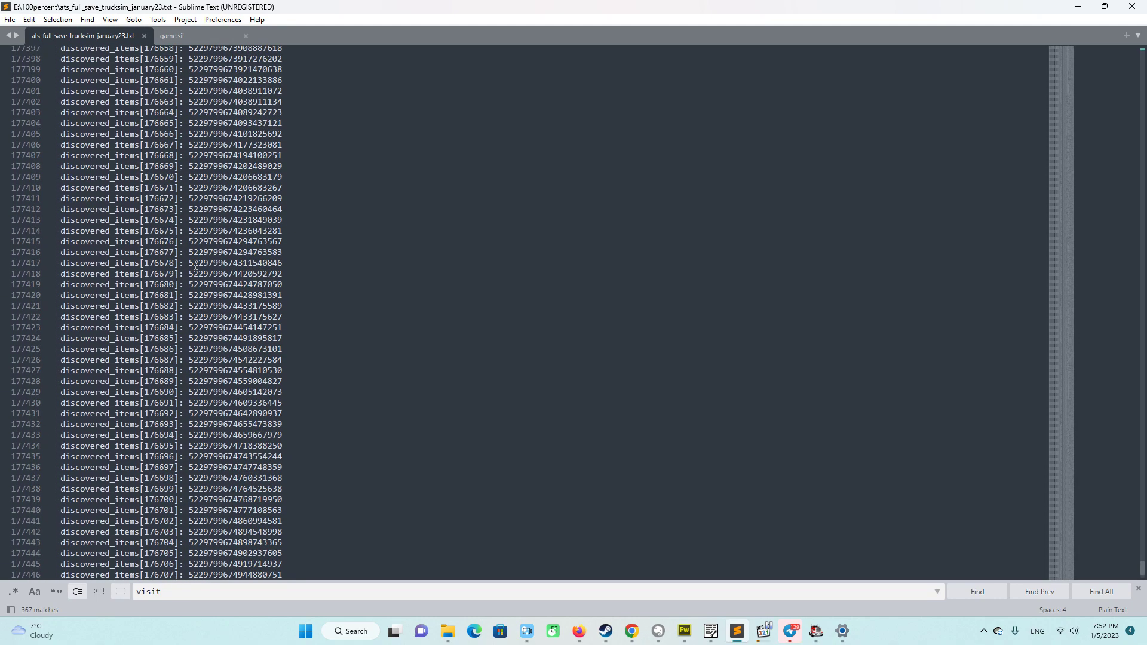
scroll(196, 267, "up", 20)
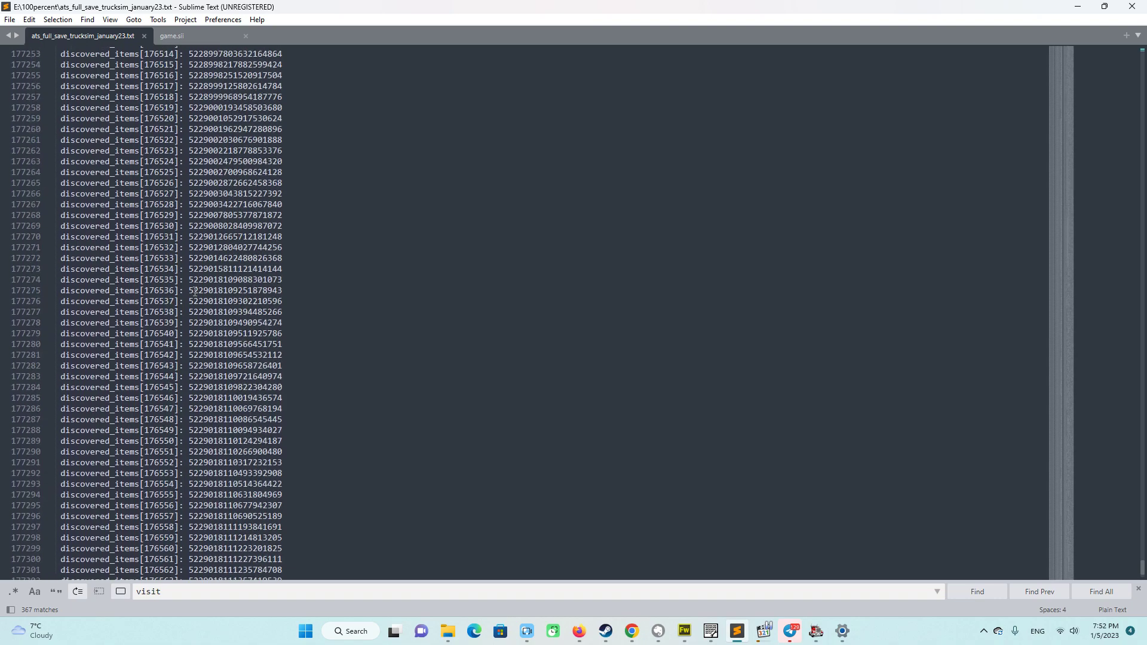
scroll(196, 292, "up", 20)
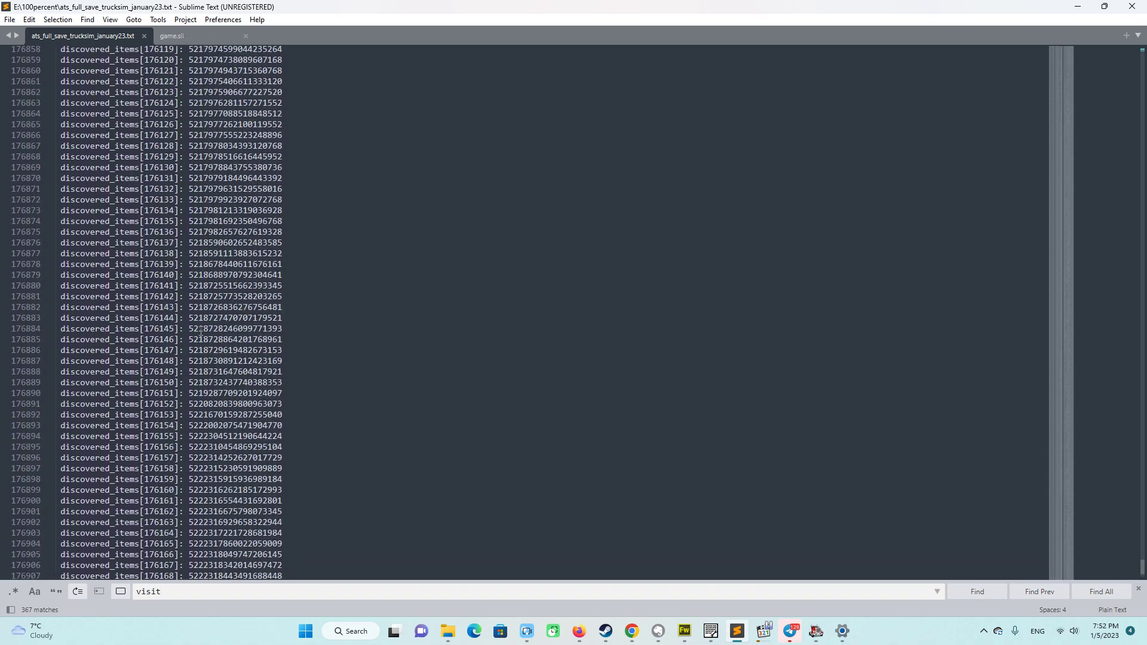
scroll(201, 332, "up", 20)
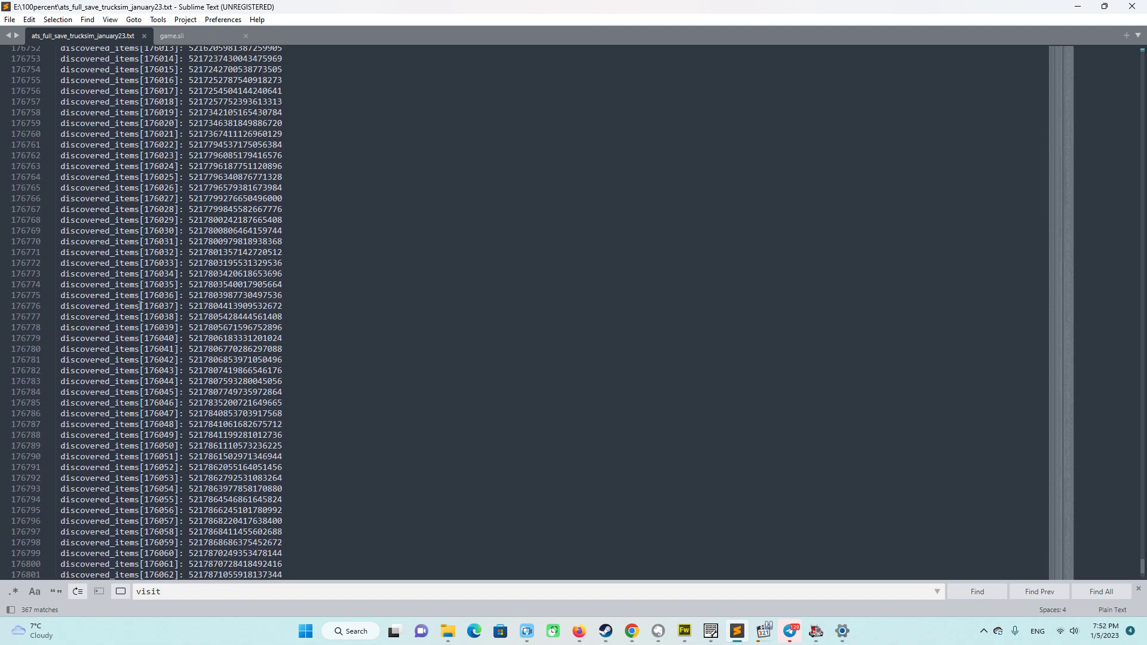
scroll(141, 306, "down", 20)
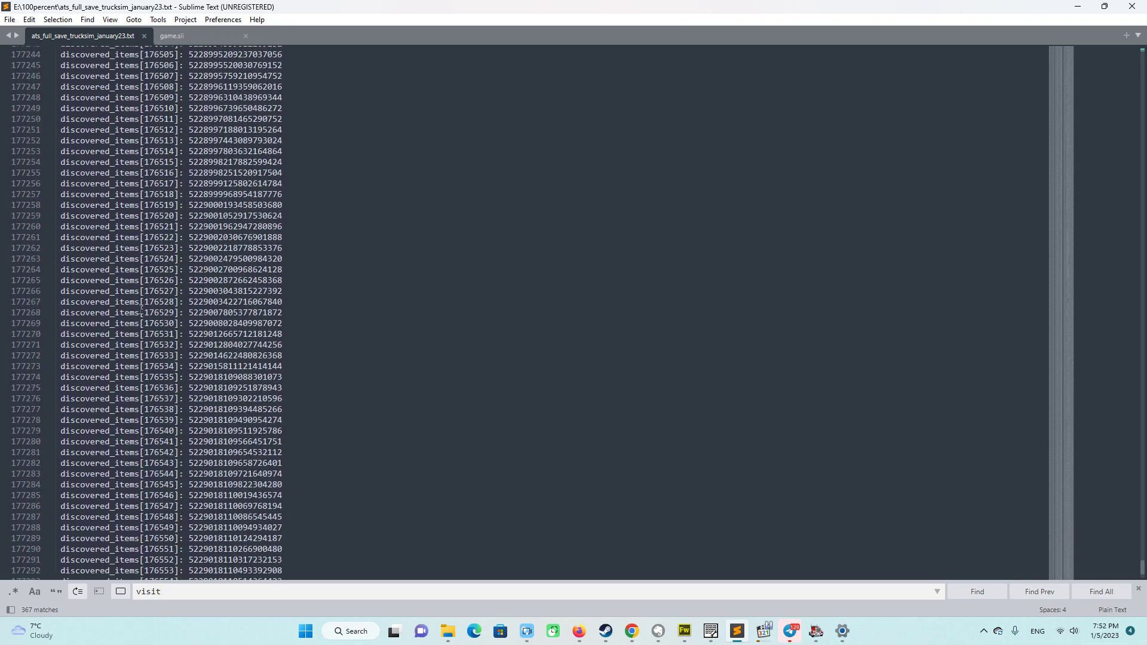
scroll(141, 307, "down", 20)
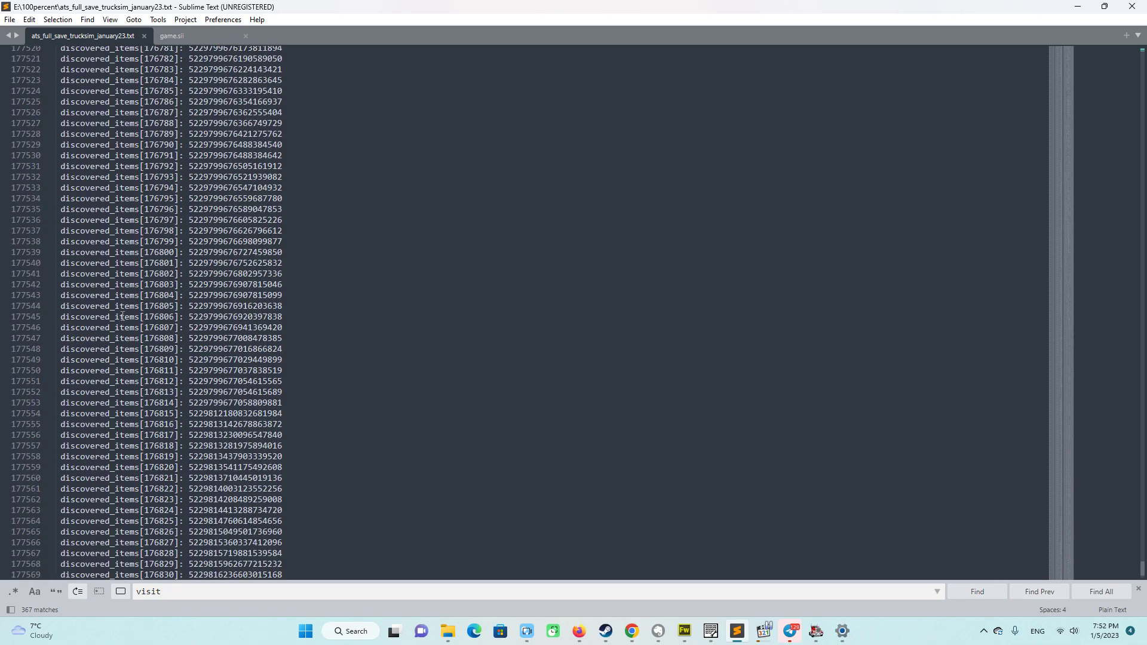
key("ctrl+a")
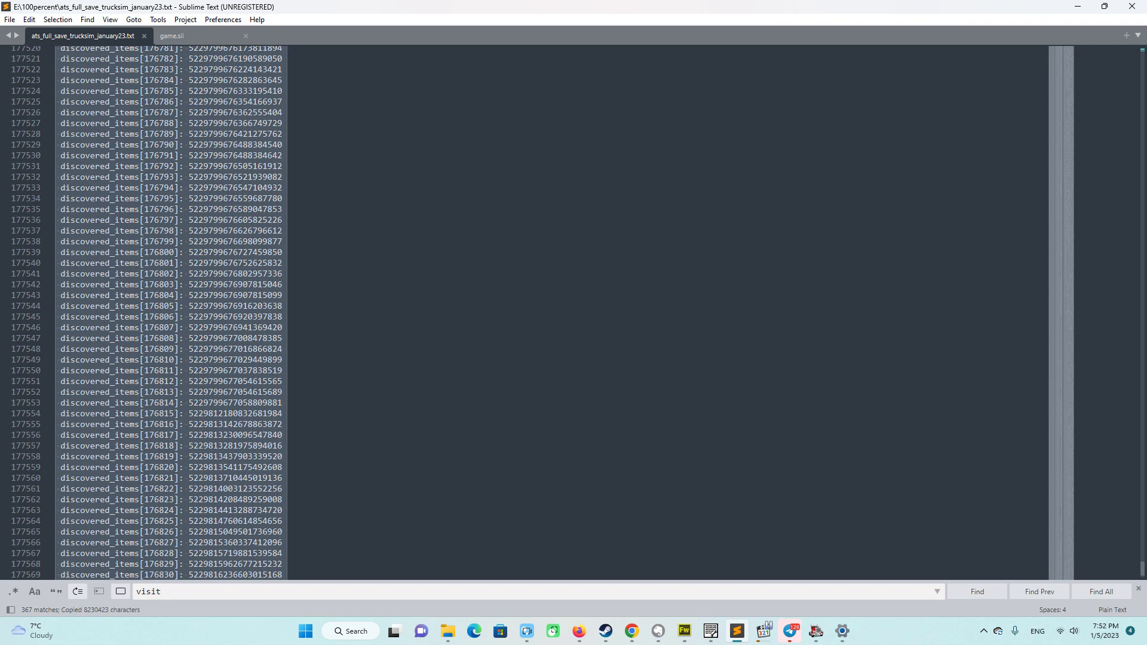
- In game.sii, replace the lines from visited_cities through discovered_items[0] with the copied full-save entries
left_click(197, 37)
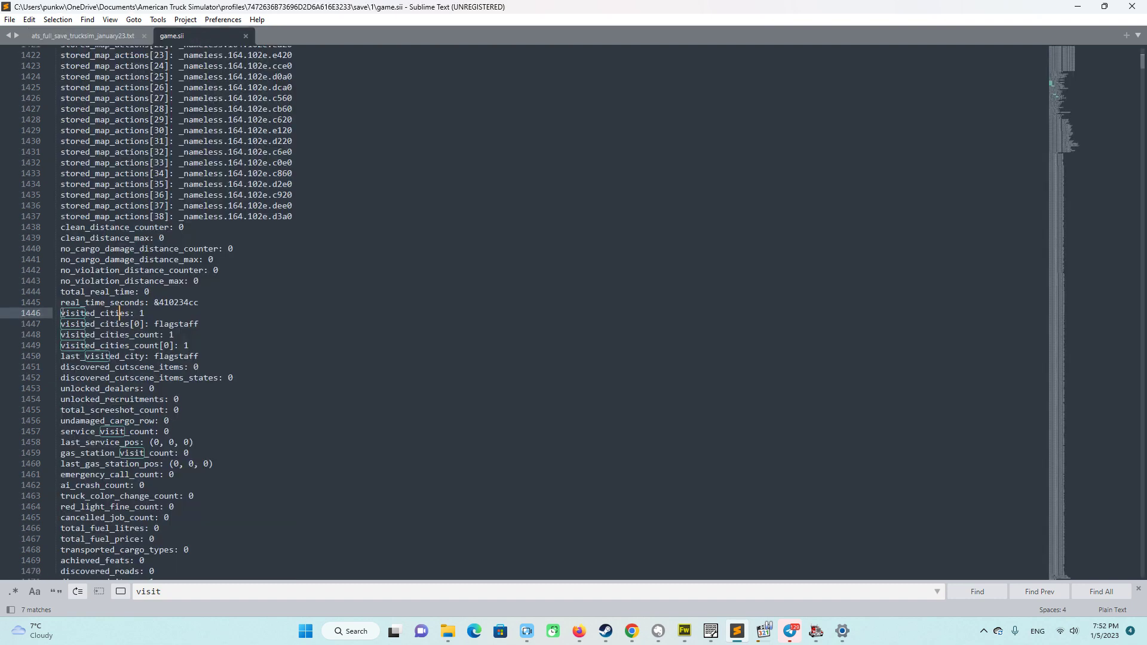
left_click_drag(61, 313, 174, 460)
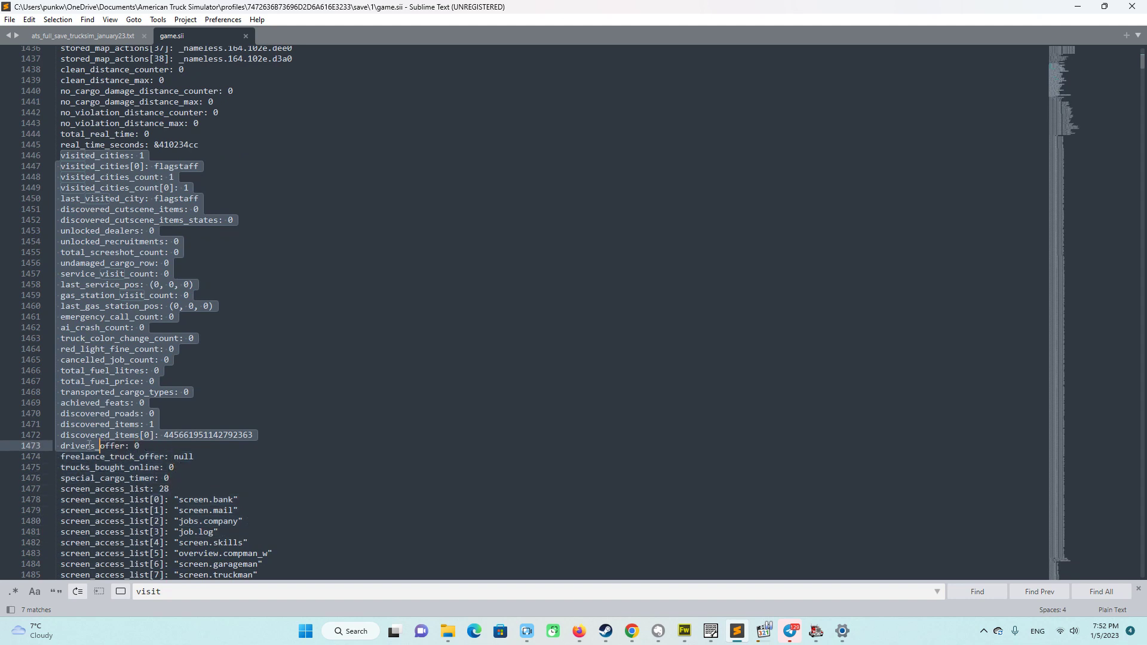
left_click_drag(90, 446, 270, 437)
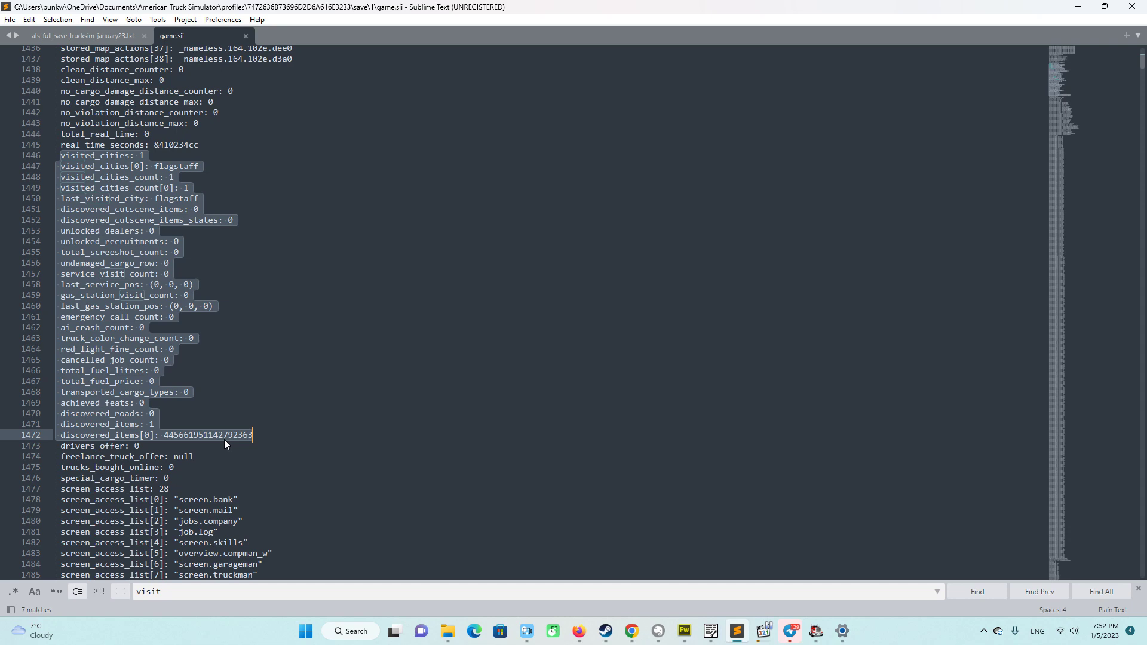
right_click(122, 348)
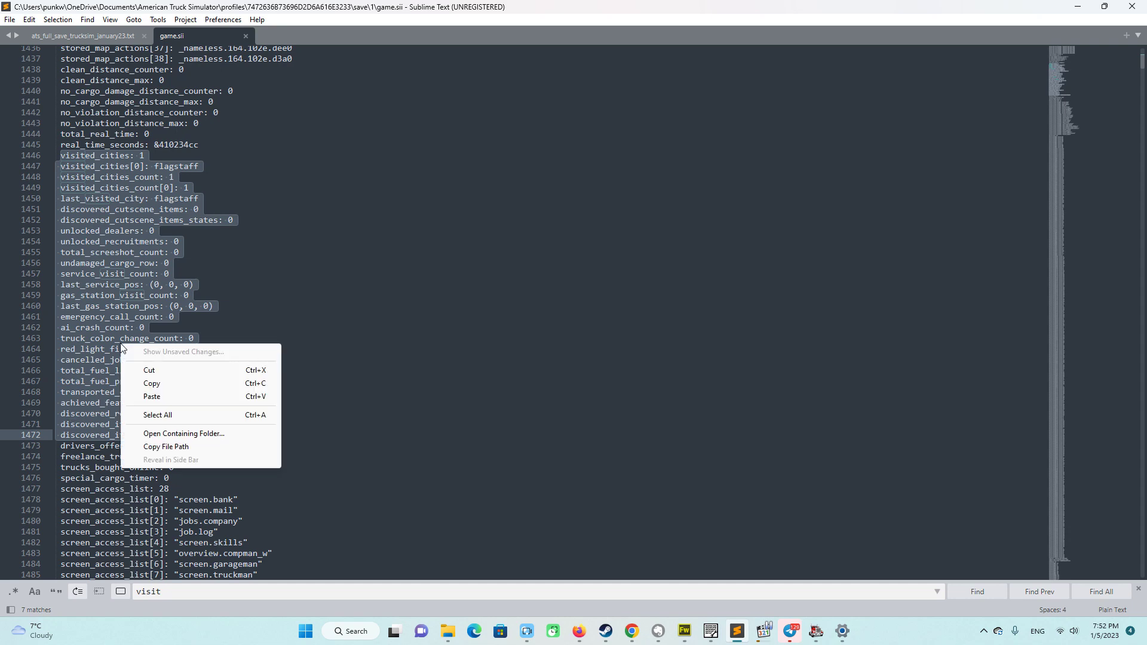
left_click(169, 398)
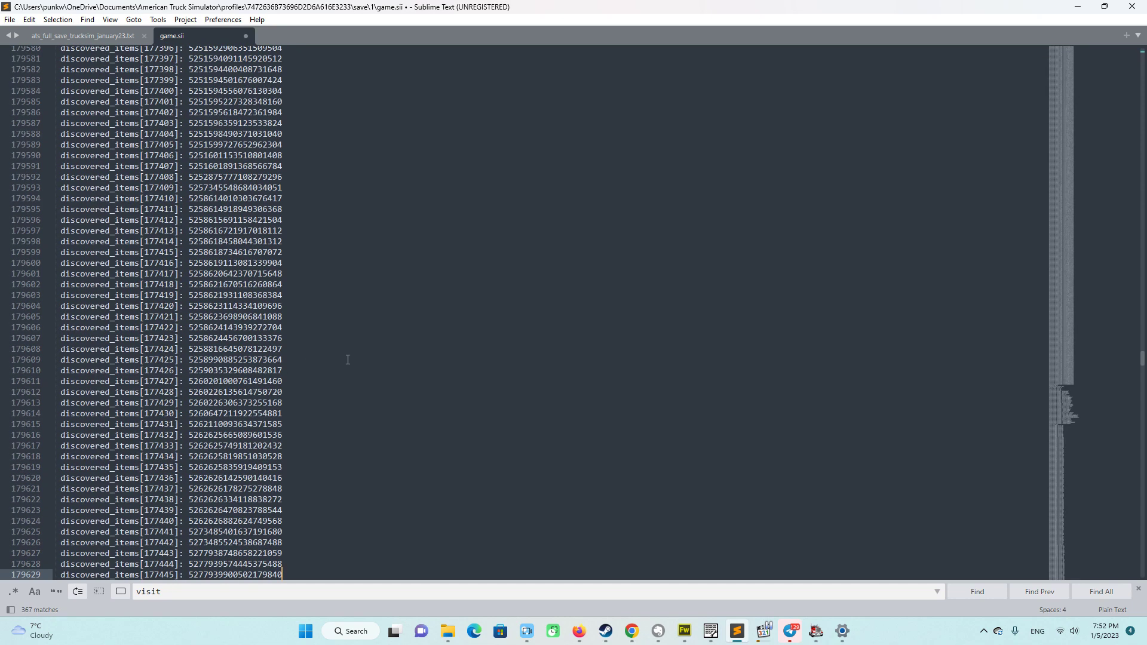
- Look over the end of the pasted discovered_items list and save game.sii
scroll(348, 359, "down", 3)
scroll(346, 377, "up", 6)
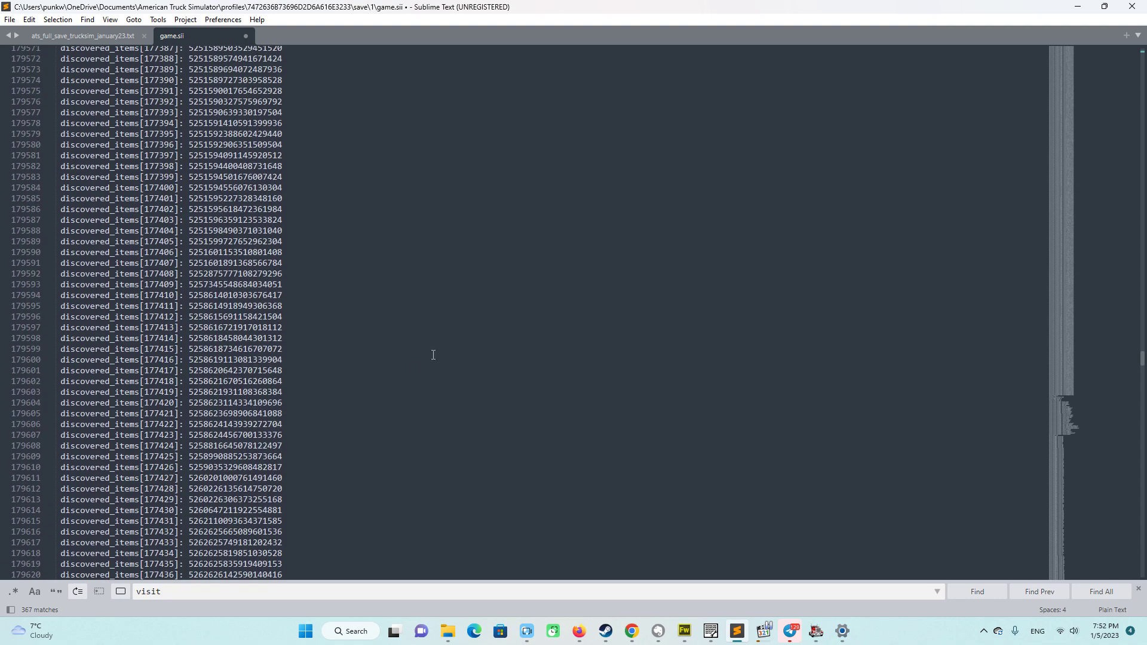
scroll(433, 355, "down", 6)
scroll(300, 425, "up", 6)
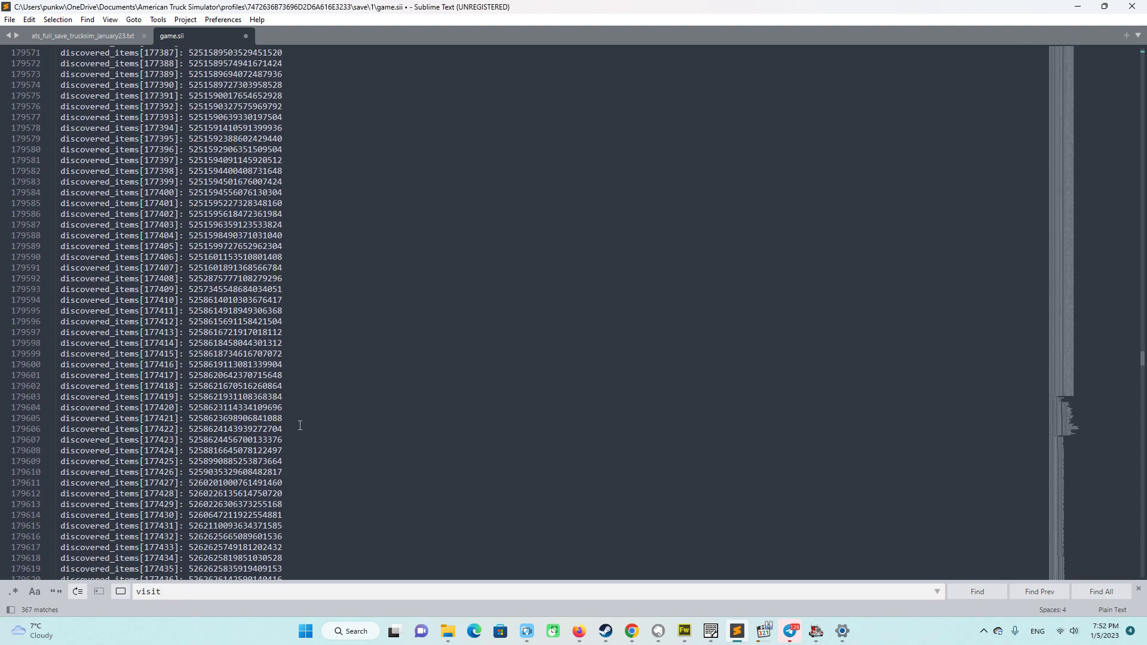
scroll(300, 426, "up", 15)
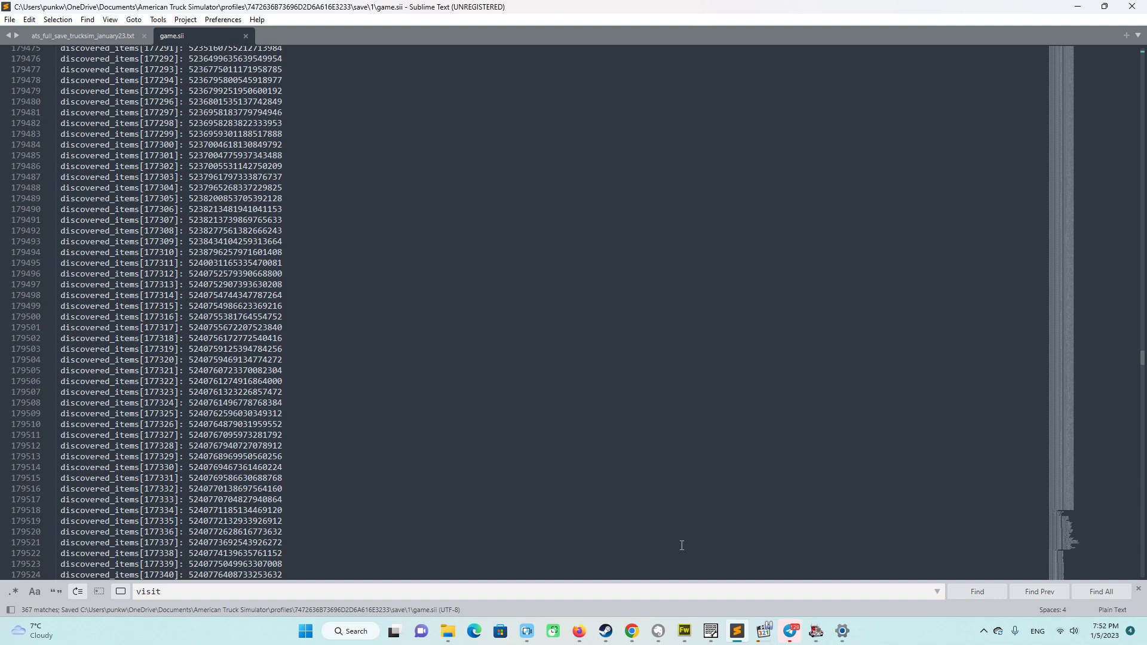
- Switch to American Truck Simulator and check the explored percentage on the world map before reloading the save
left_click(816, 631)
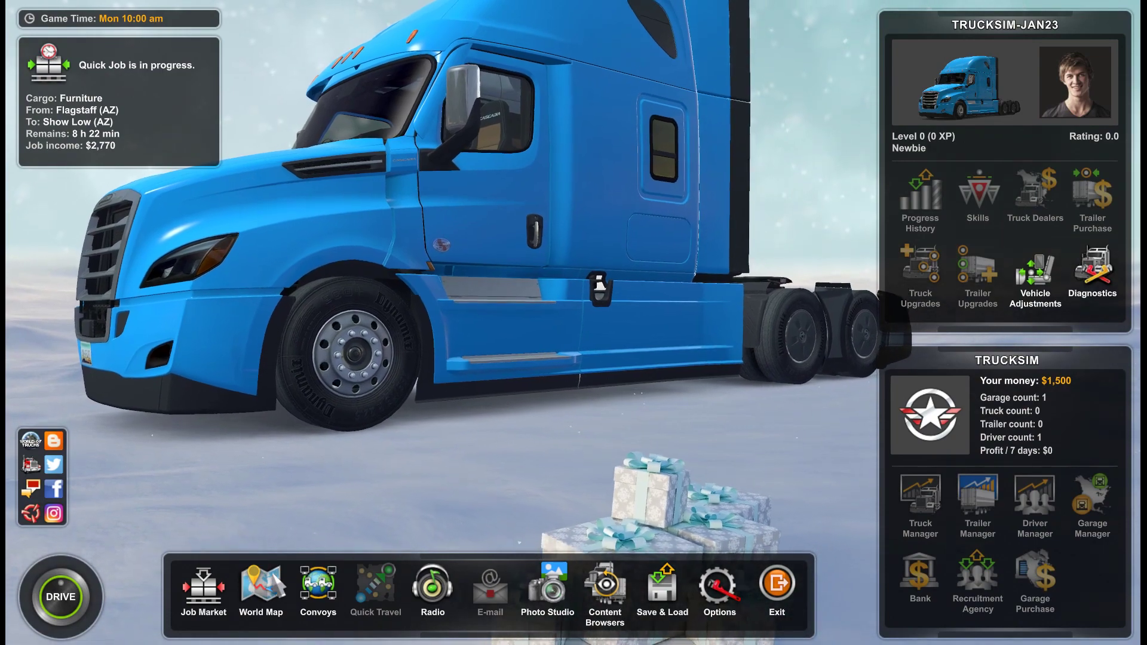
key("m")
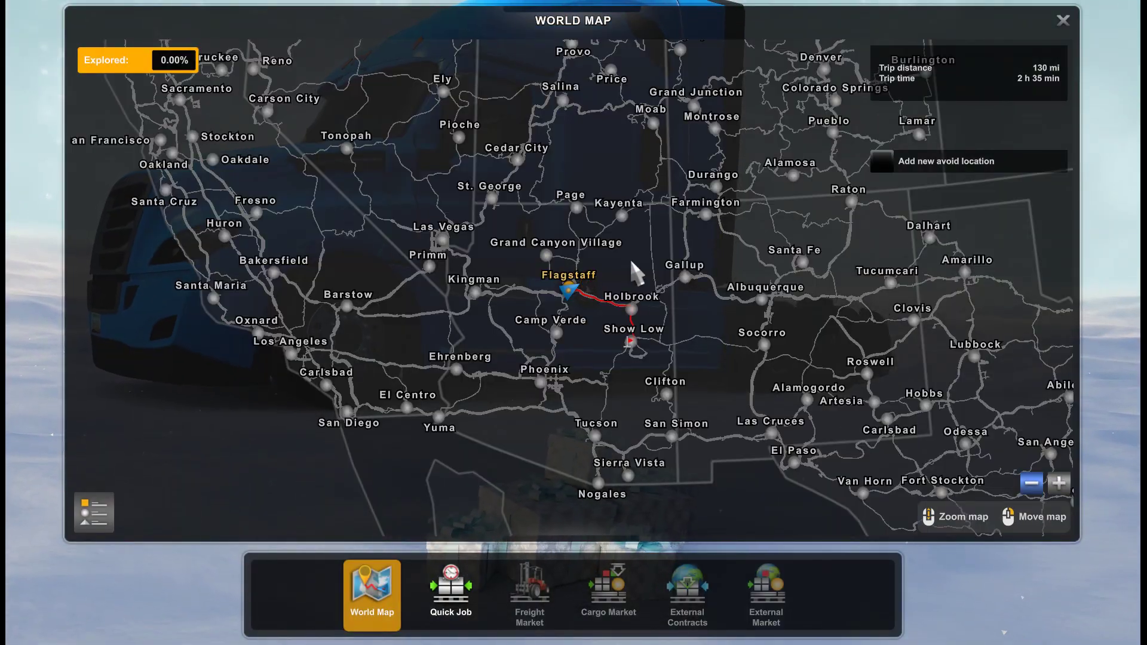
key("Escape")
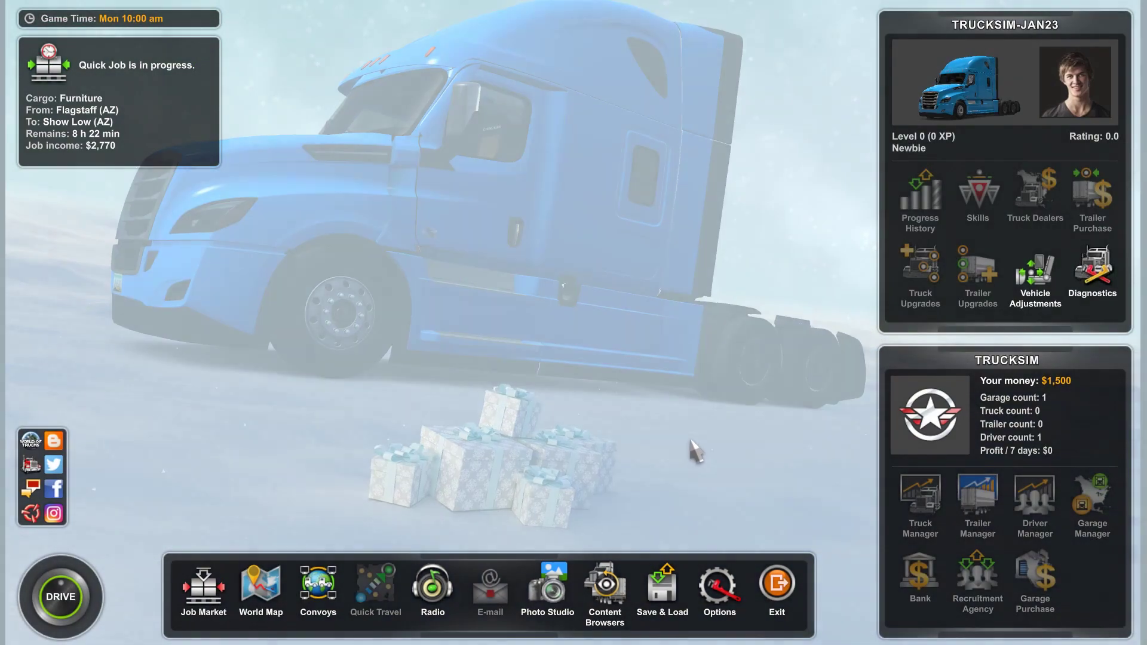
- Load the saved game named 1 and confirm the loading
left_click(662, 589)
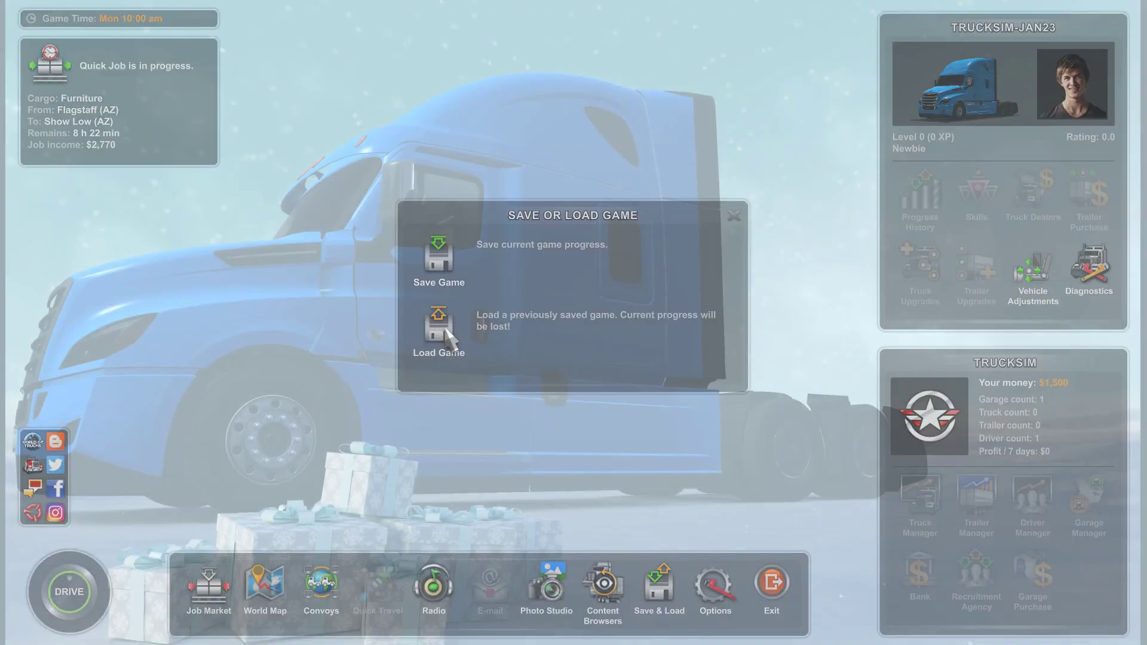
left_click(447, 334)
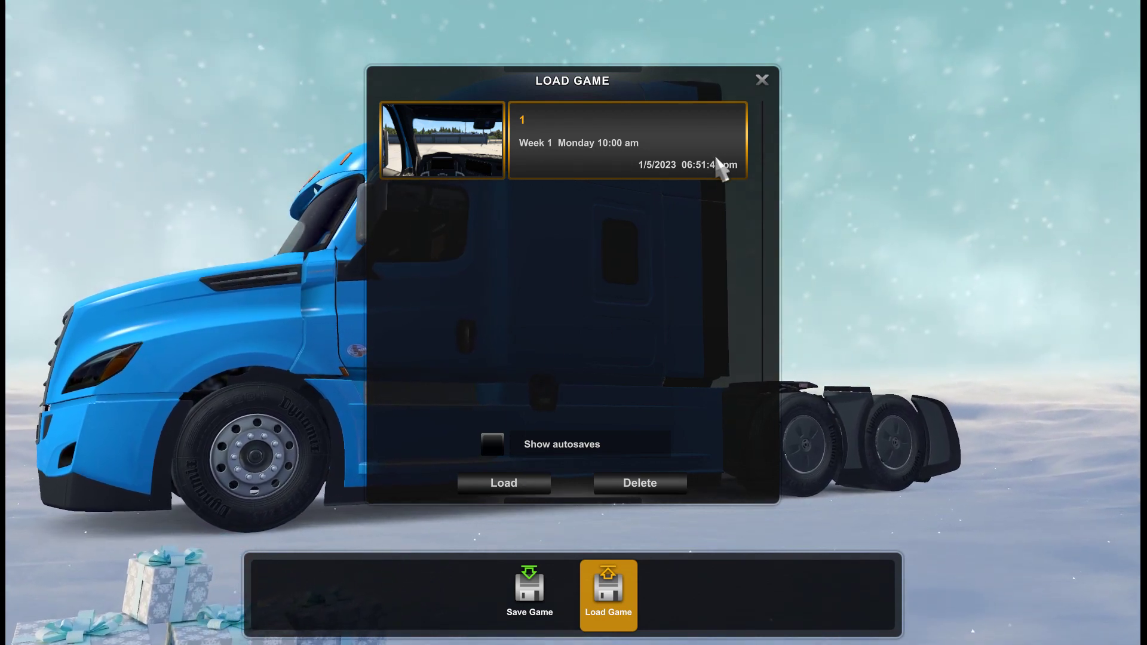
left_click(503, 481)
left_click(517, 418)
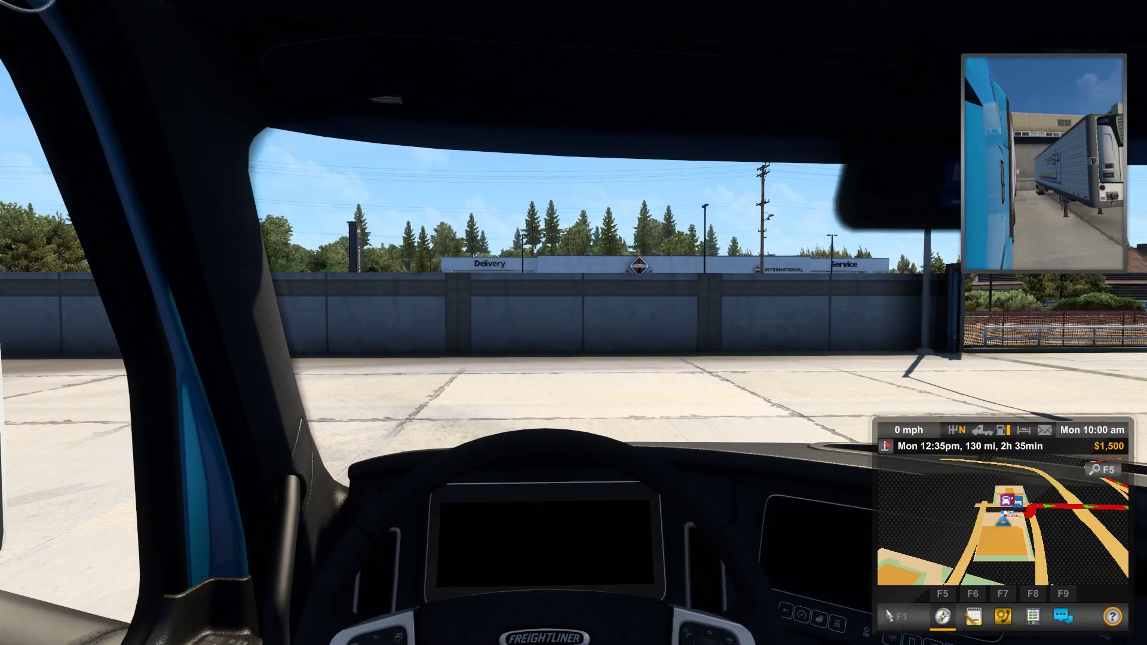
- Open the world map and examine the explored percentage, the northern states, and the roads and facilities around Denver
key("m")
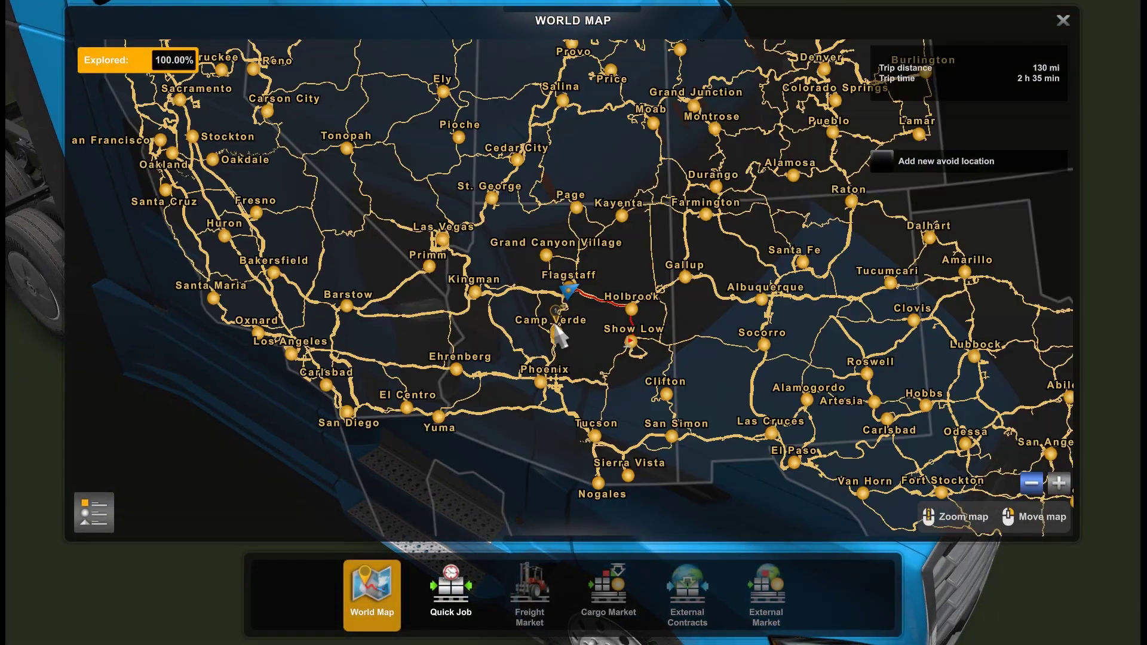
left_click_drag(651, 334, 588, 434)
scroll(795, 379, "down", 2)
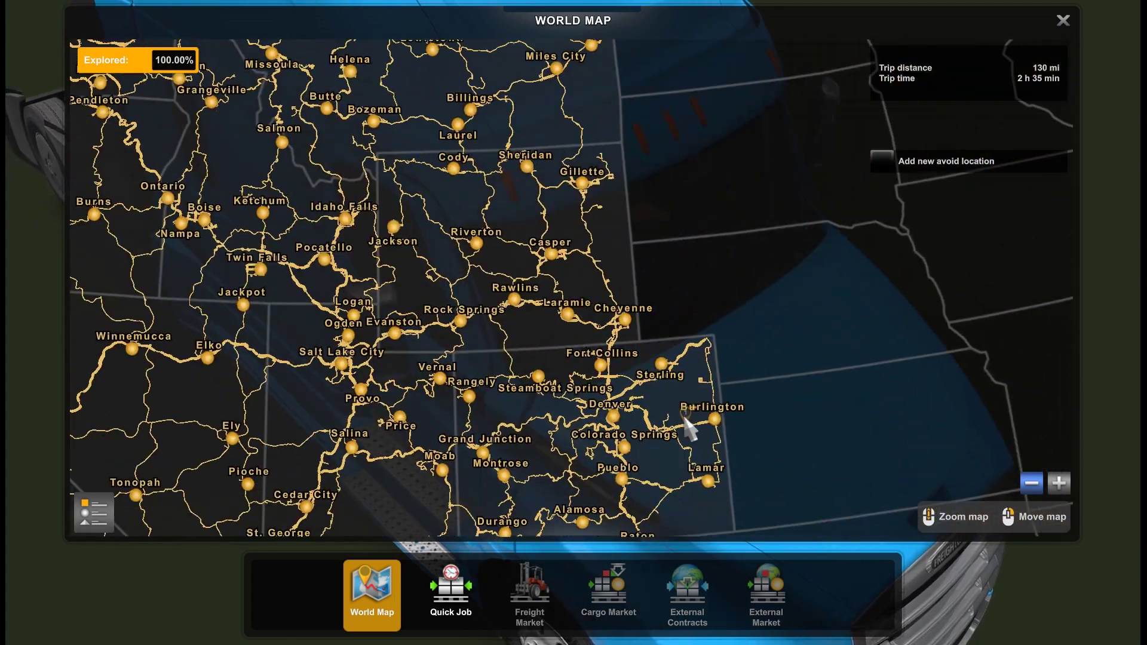
scroll(588, 433, "up", 5)
scroll(585, 426, "up", 3)
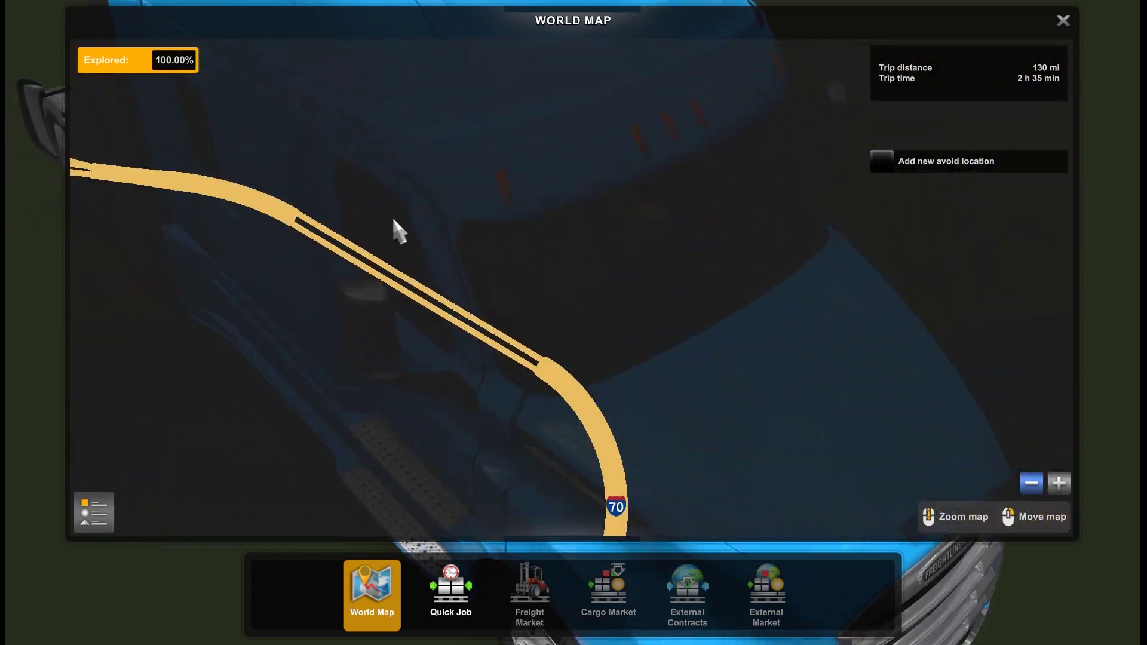
scroll(396, 231, "down", 2)
left_click_drag(397, 230, 557, 239)
scroll(560, 248, "down", 3)
scroll(468, 323, "up", 3)
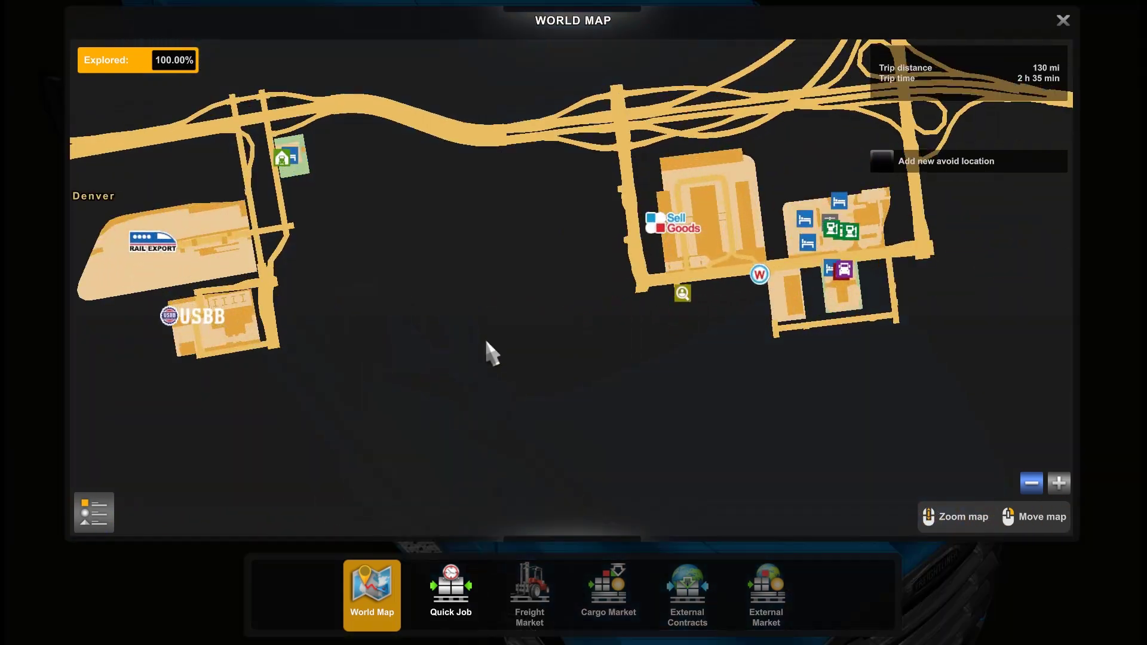
left_click_drag(490, 351, 602, 356)
scroll(526, 308, "down", 8)
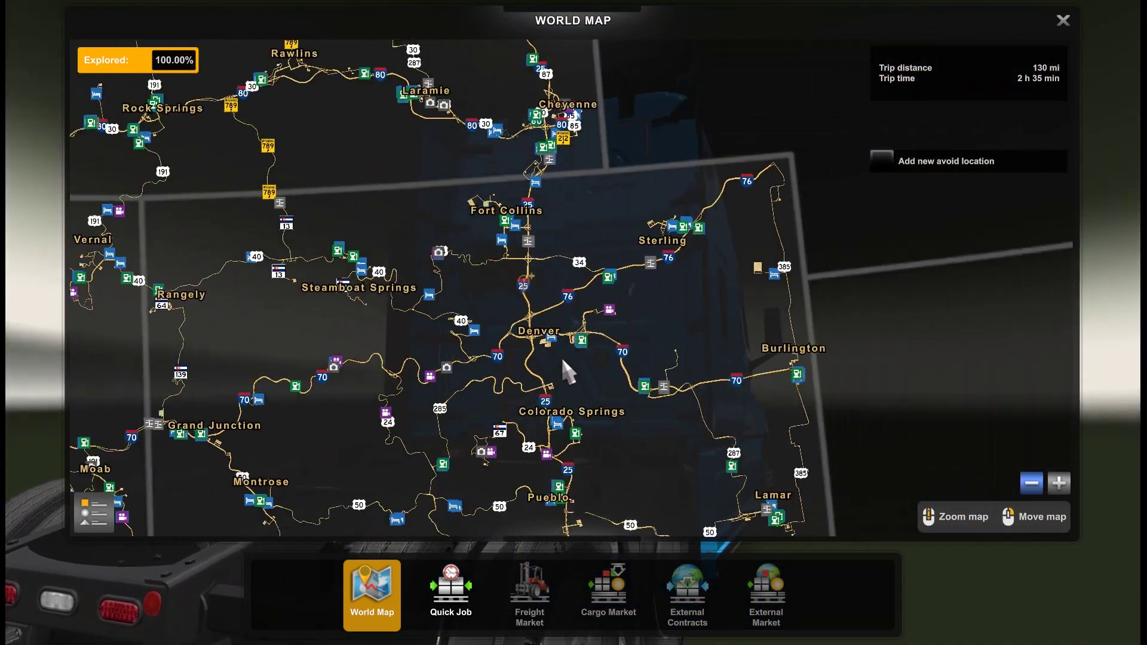
- Examine the discovered roads and cities on the world map around Clovis, Lubbock, Abilene and southern Texas
left_click_drag(585, 284, 576, 143)
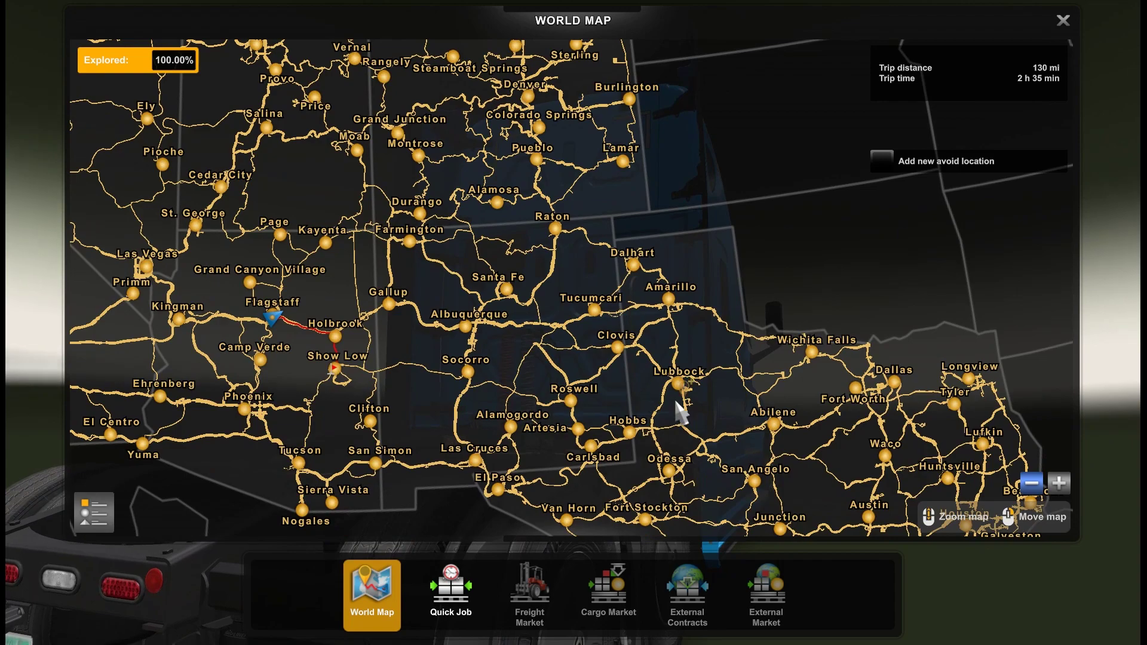
scroll(574, 212, "up", 4)
left_click_drag(575, 224, 604, 384)
scroll(590, 339, "up", 6)
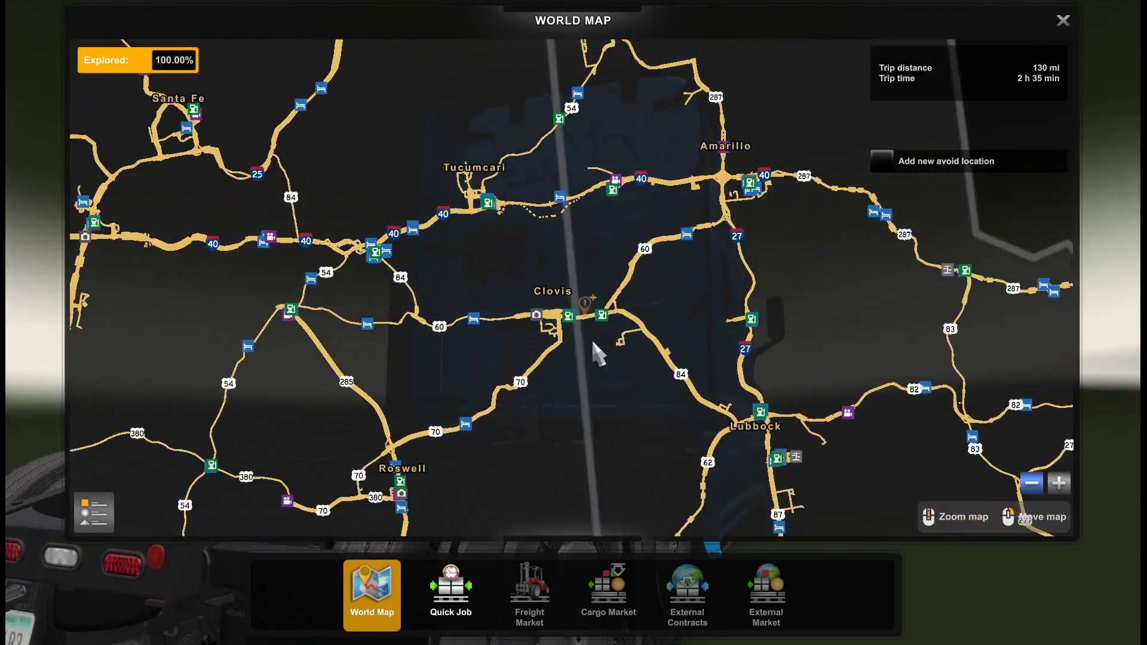
scroll(535, 239, "up", 2)
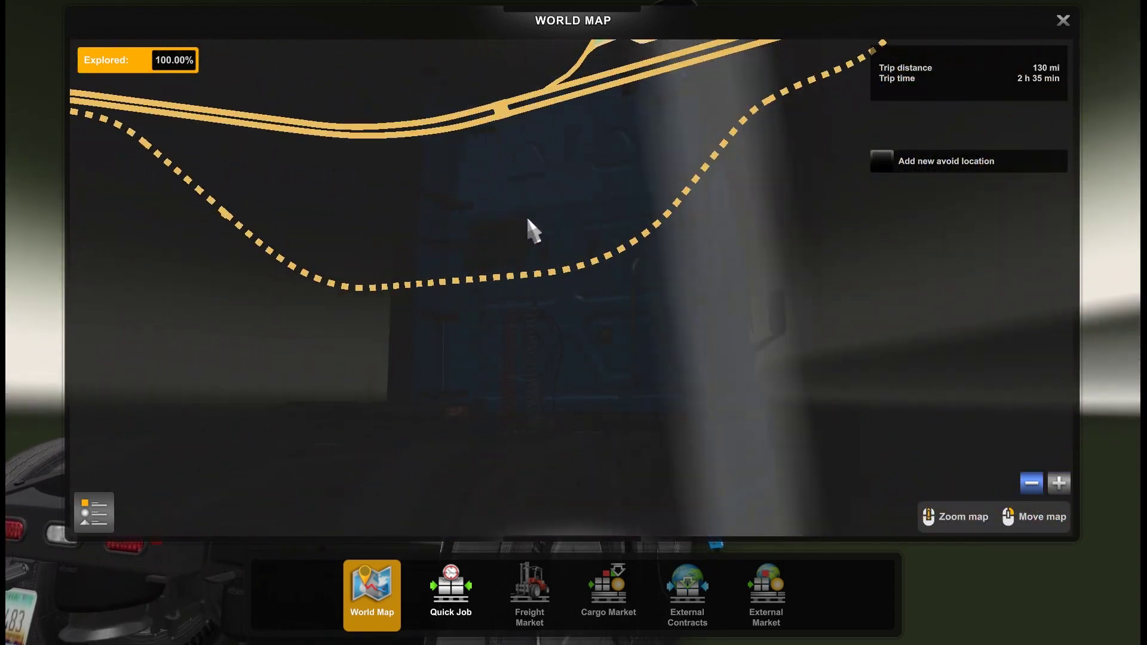
scroll(537, 245, "down", 5)
key("Right")
key("Down")
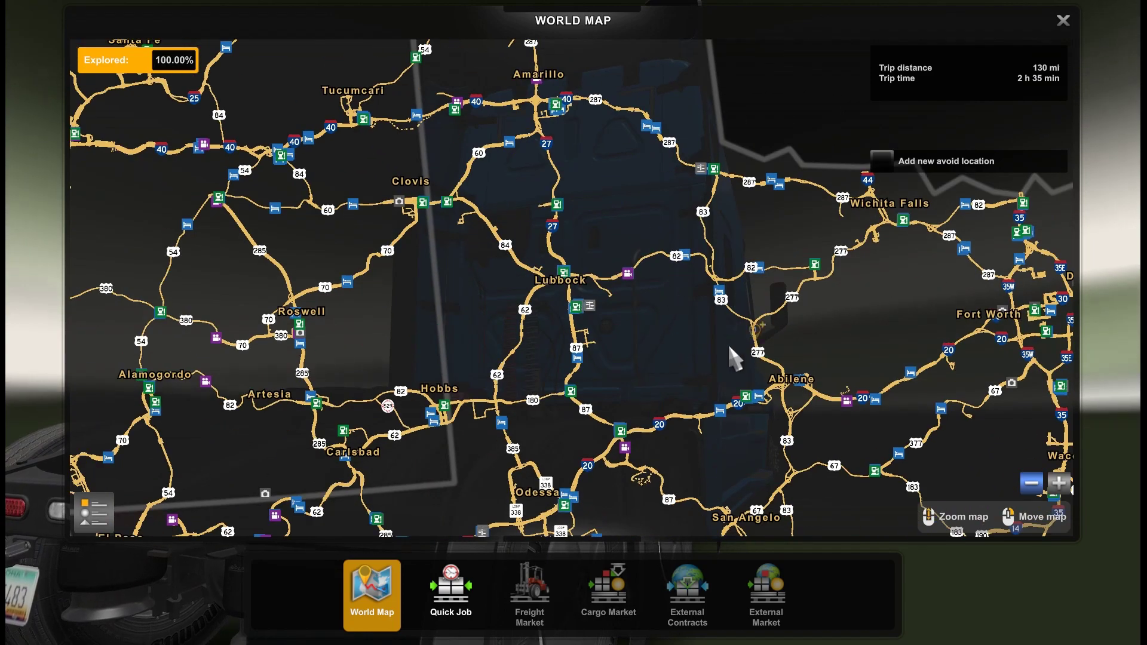
key("Down")
key("Left")
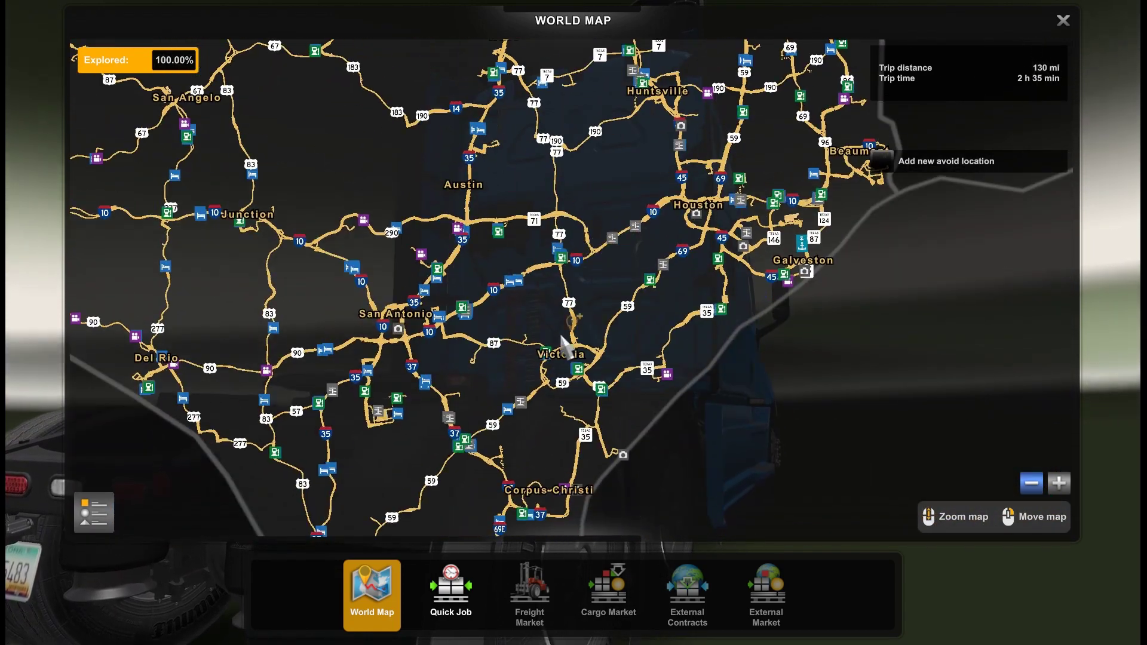
scroll(505, 339, "down", 4)
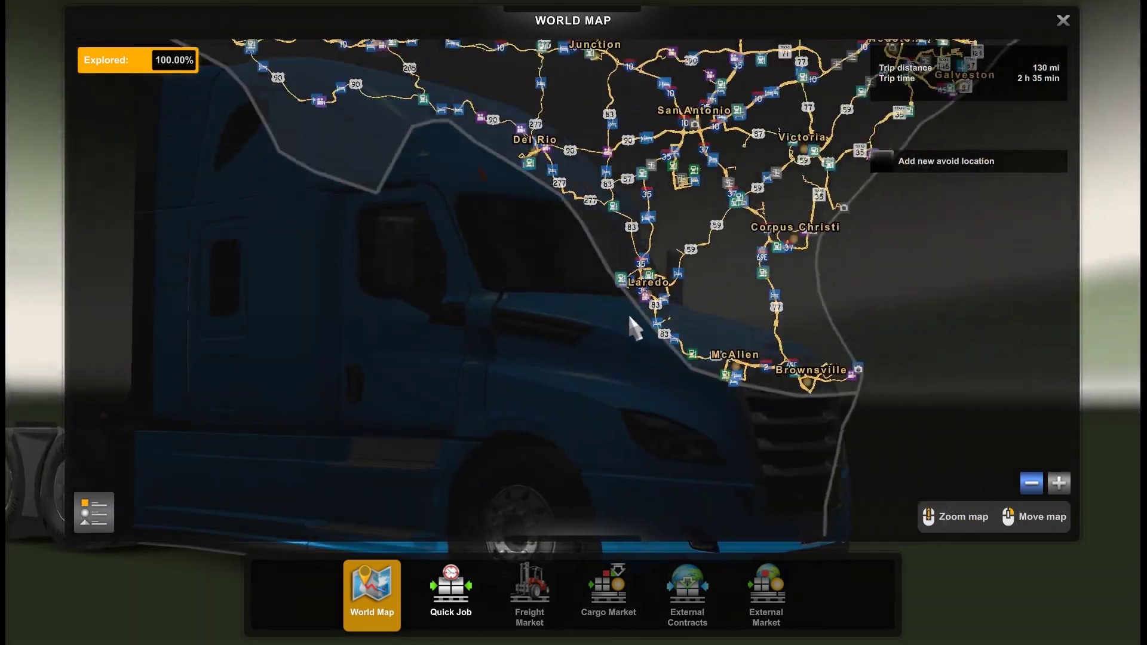
- Survey the zoomed-out world map from the southwestern states and Texas up to Wyoming and Montana for discovered roads
key("Left")
key("Up")
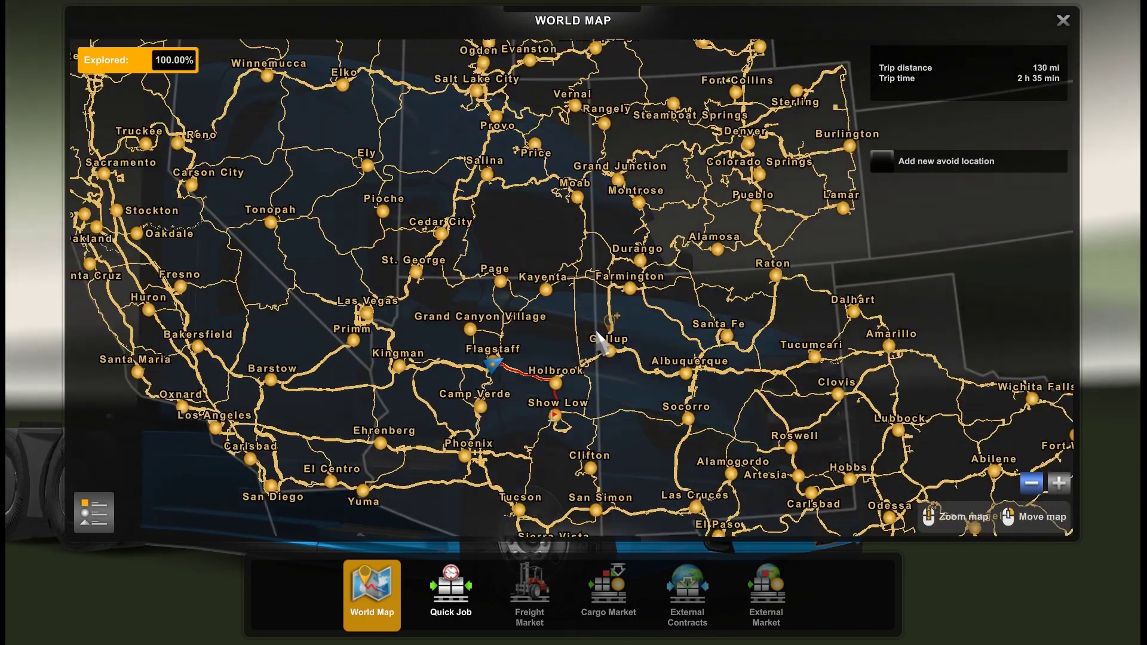
key("Right")
key("Down")
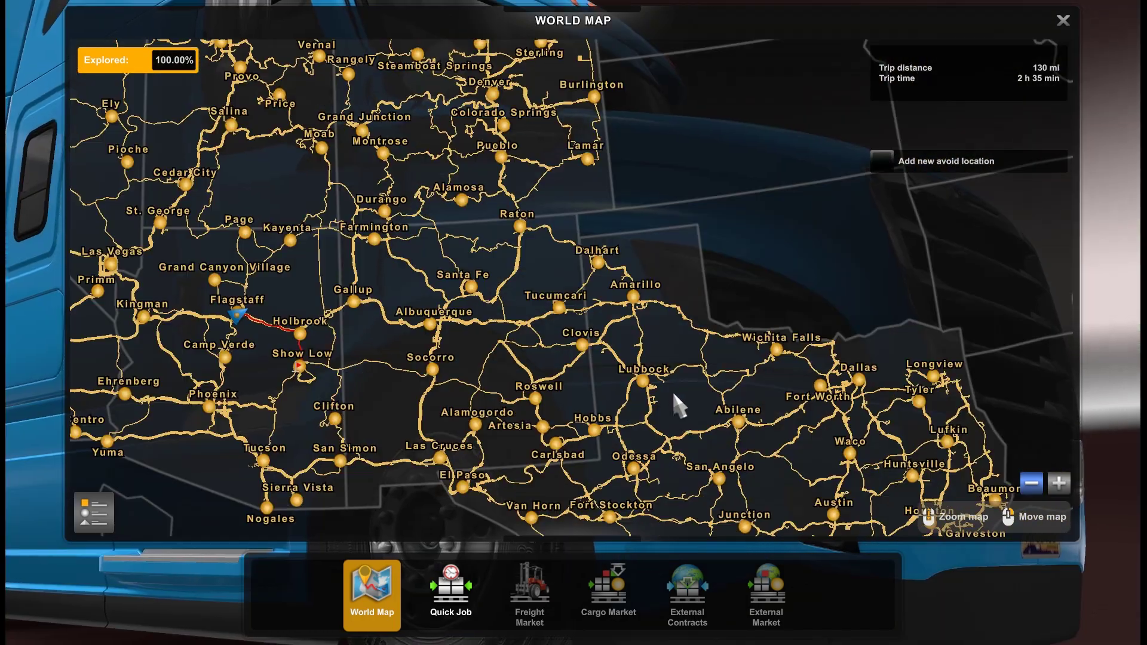
key("Left")
key("Up")
key("Up")
key("Up")
key("Up")
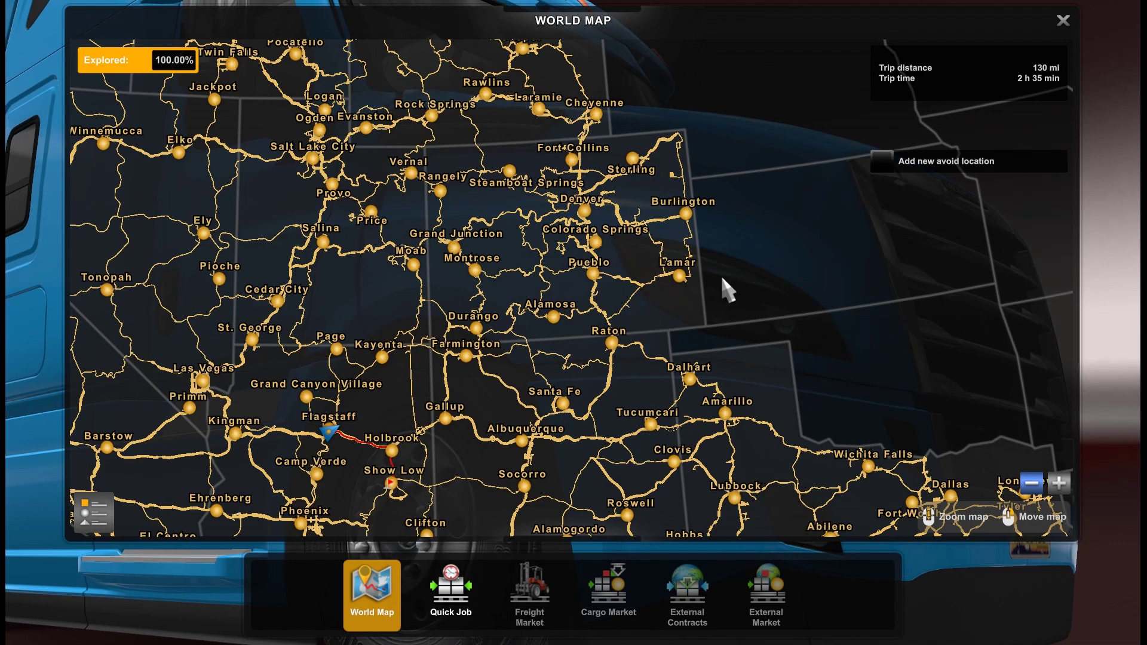
key("Up")
key("Up")
key("Up")
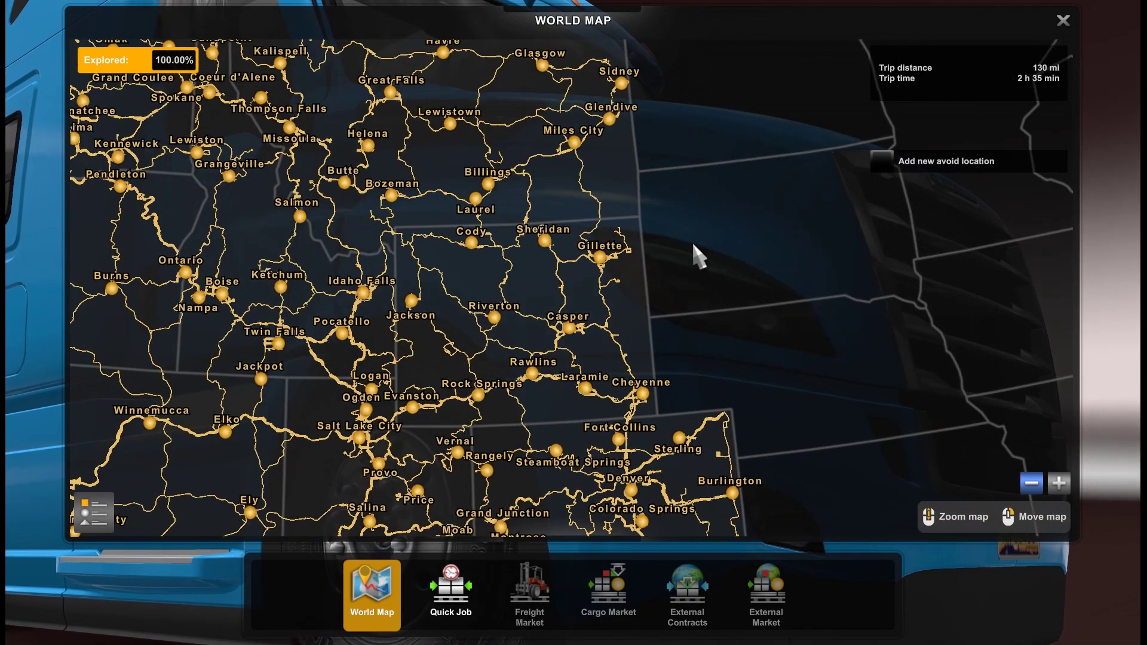